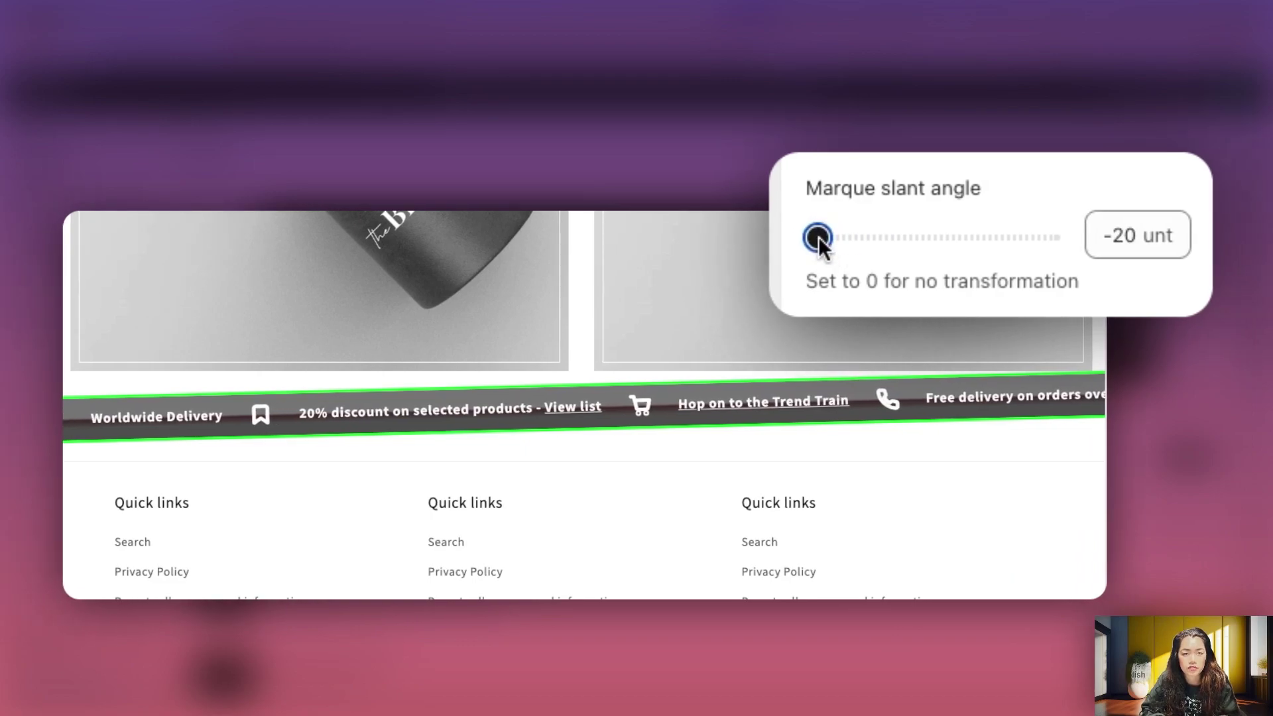
Move the Marque slant angle slider from -20 to 12
left_click(1002, 238)
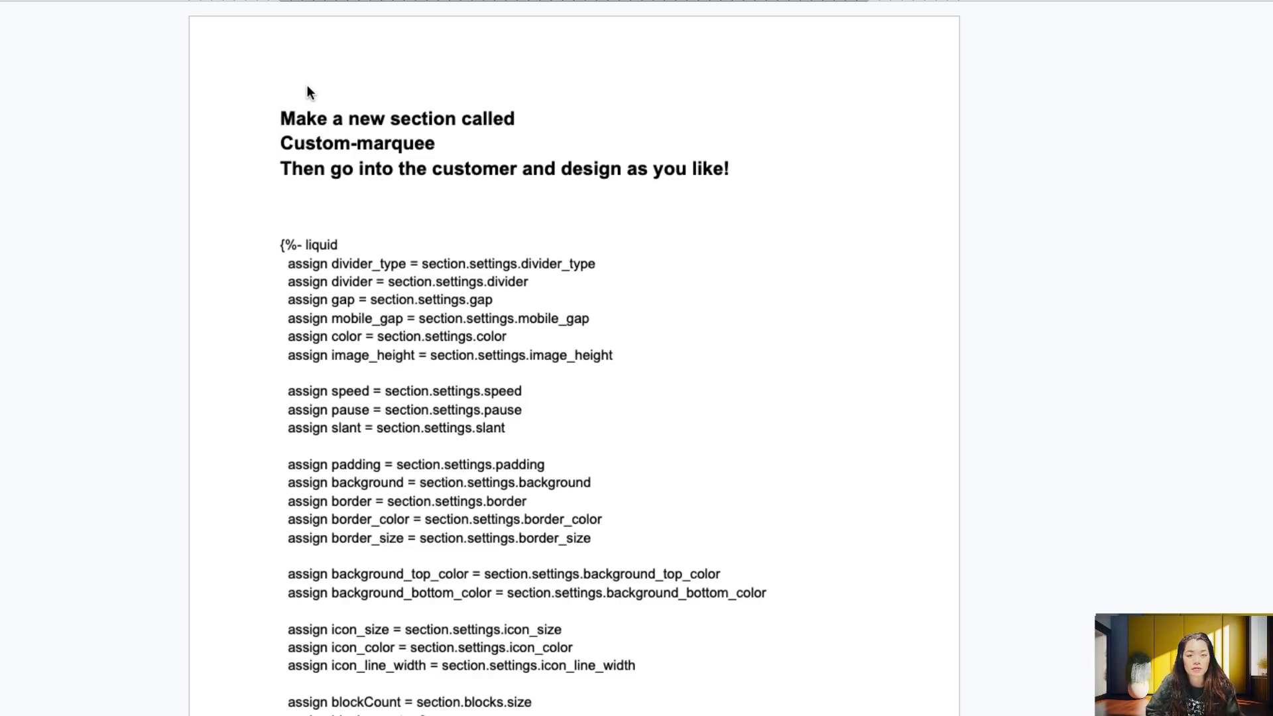
left_click_drag(283, 239, 545, 575)
left_click(524, 520)
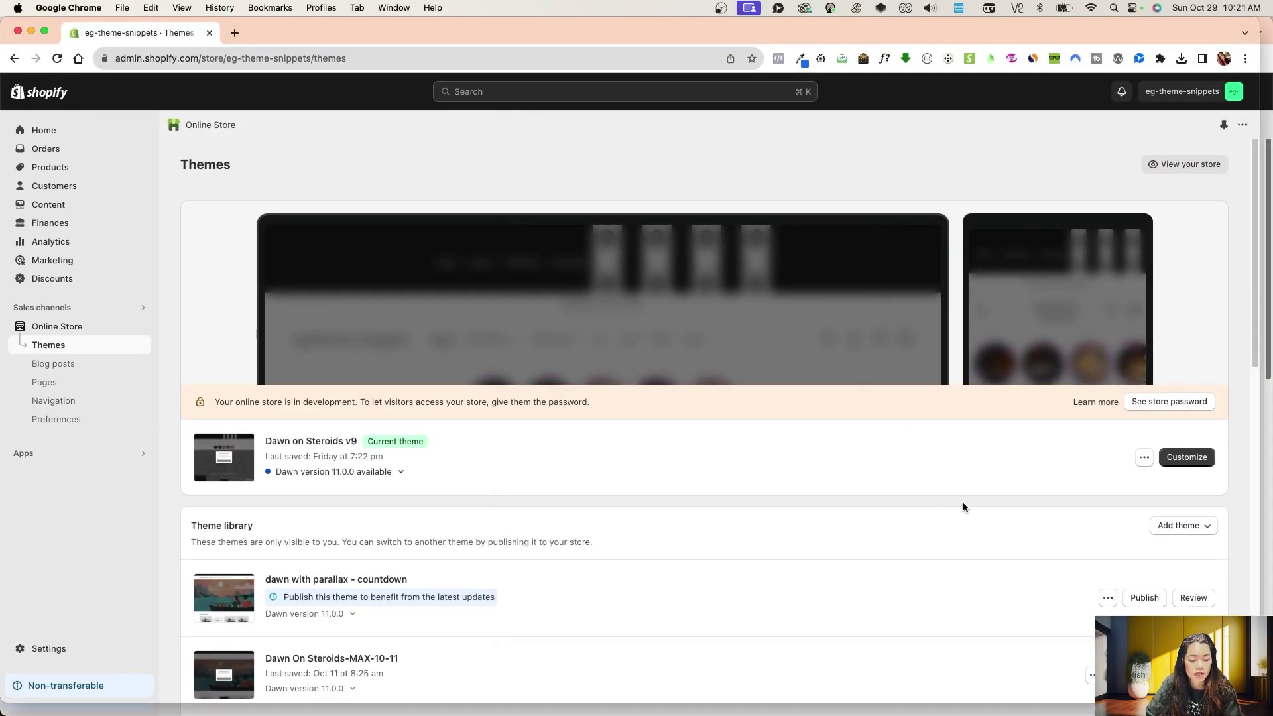
Bring up the code editor for the Dawn on Steroids v9 theme via its actions menu
left_click(1142, 461)
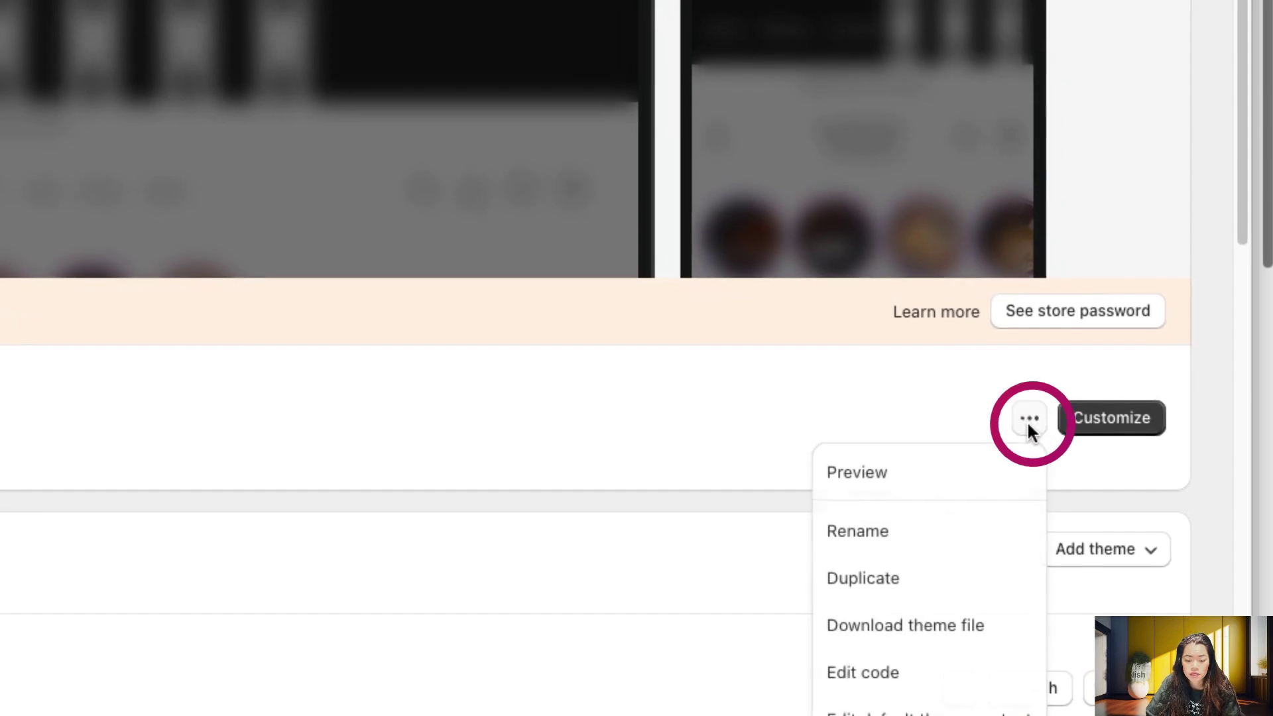
left_click(904, 672)
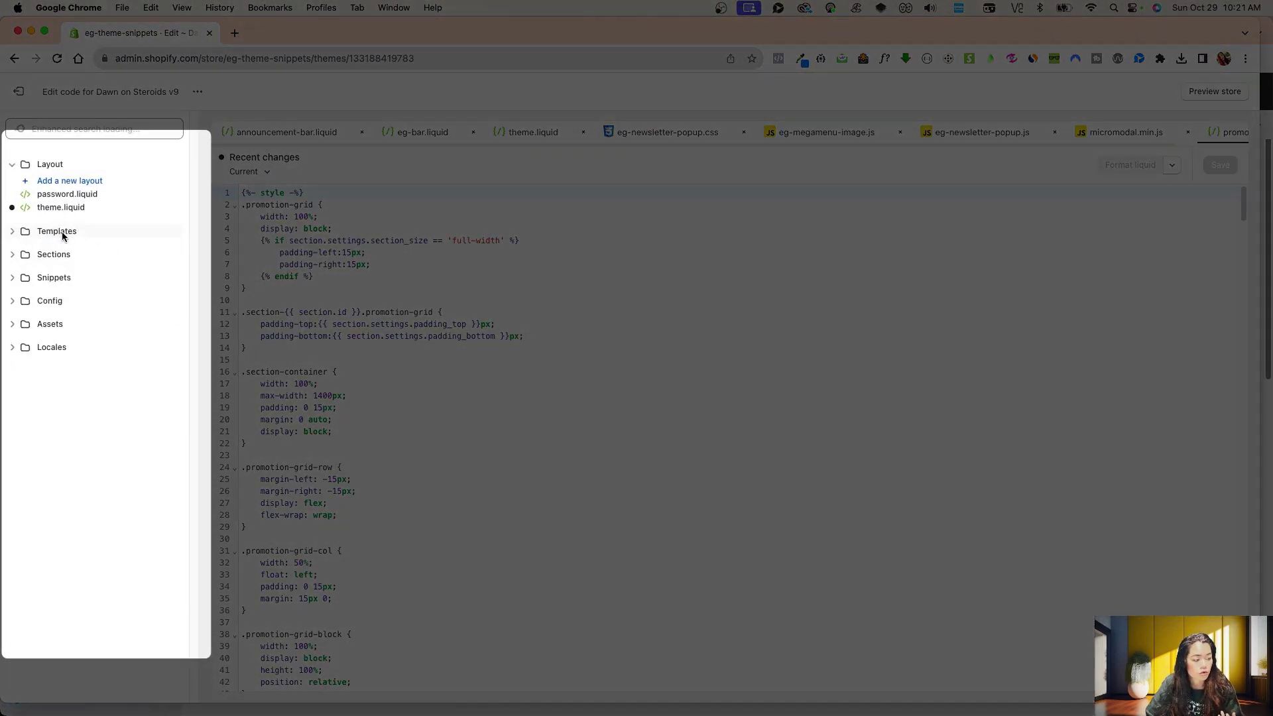
Add a Liquid section file named custom-marquee.liquid under Sections
left_click(49, 253)
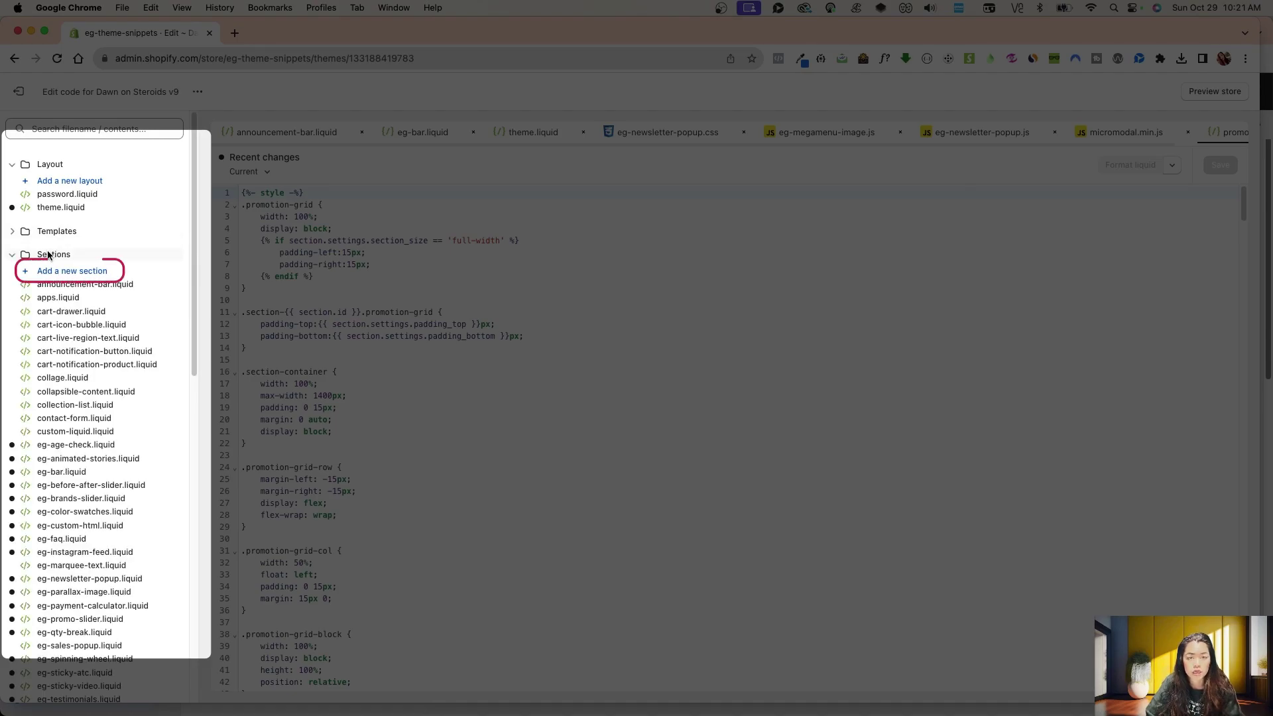
left_click(69, 271)
left_click(548, 410)
type("custom")
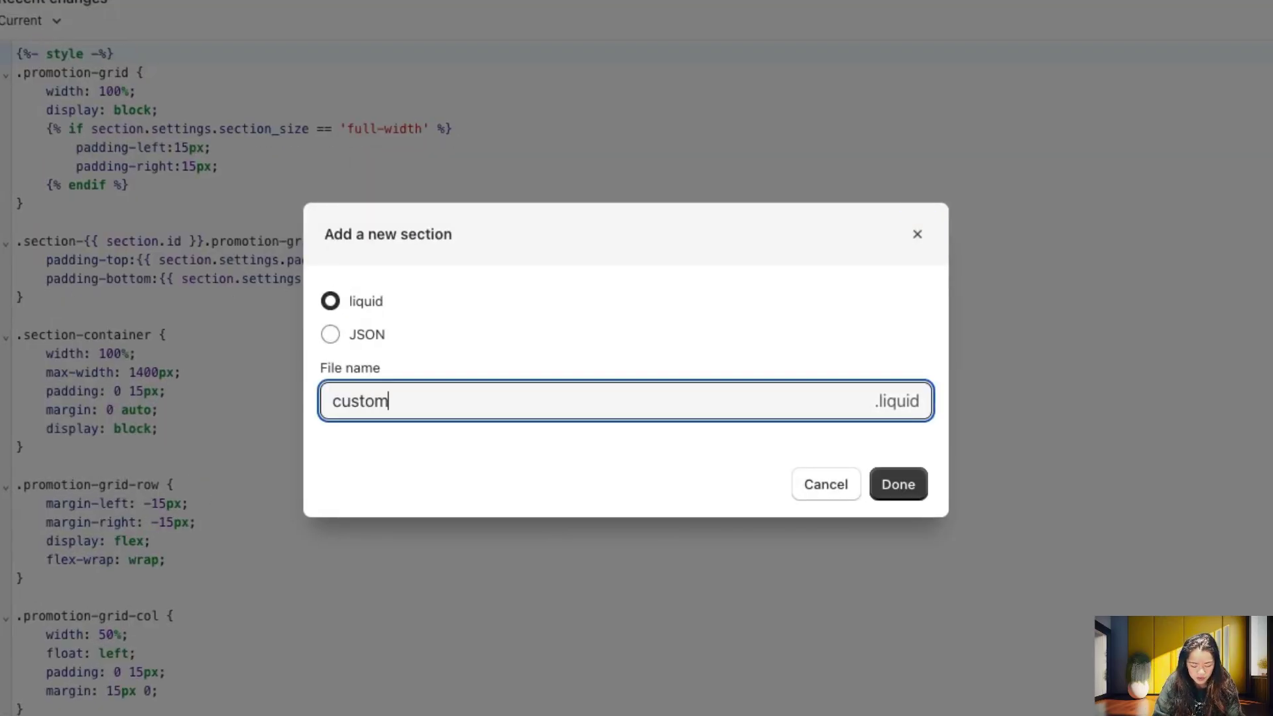
type("-marquee")
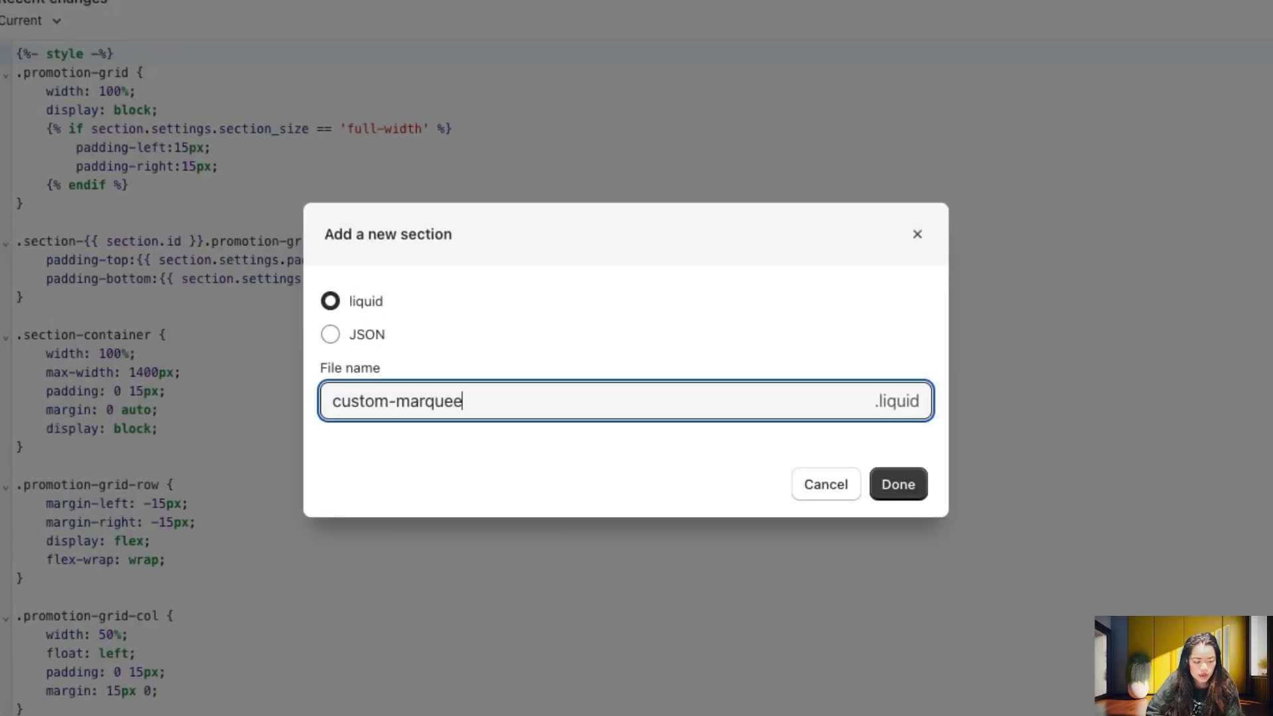
key("Return")
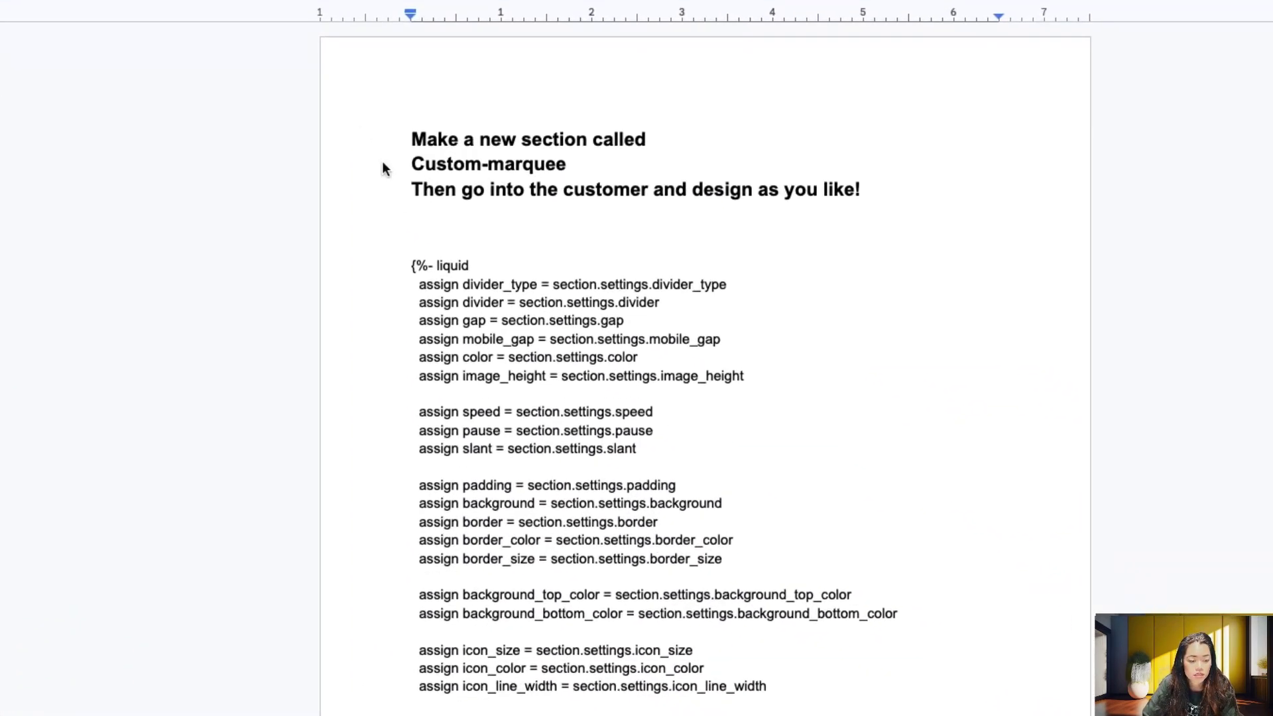
Copy the code from {%- liquid to {% endschema %} and paste it over the placeholder code
left_click_drag(411, 226, 416, 399)
scroll(607, 451, "down", 10)
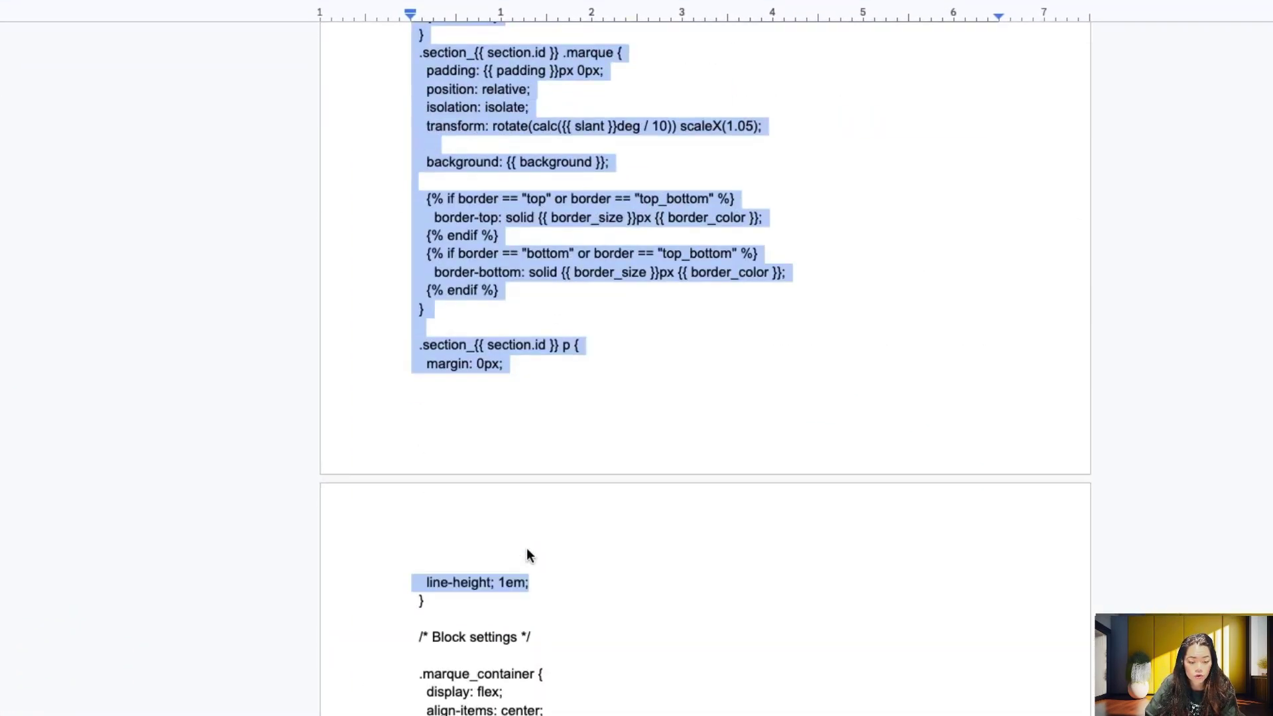
scroll(526, 548, "down", 10)
scroll(526, 549, "down", 10)
scroll(608, 597, "down", 10)
scroll(609, 600, "down", 10)
scroll(622, 577, "down", 10)
scroll(621, 577, "down", 10)
left_click(637, 483, "shift")
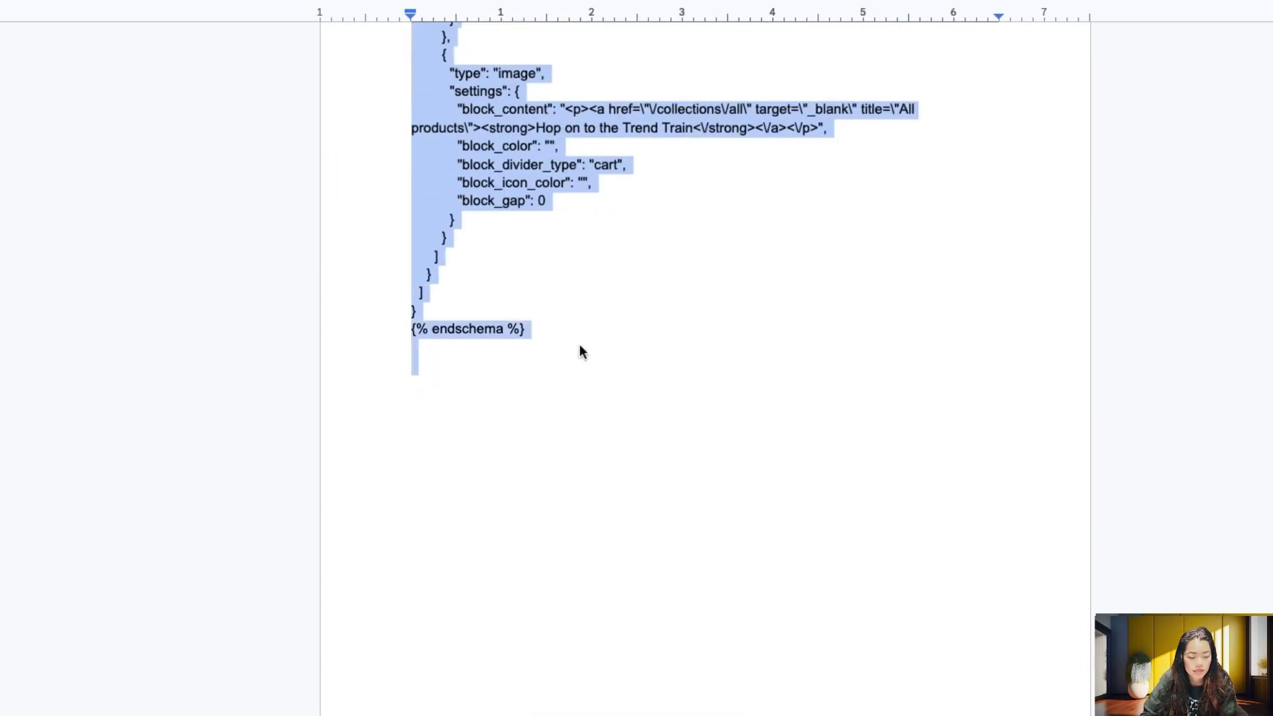
key("super+a")
key("super+v")
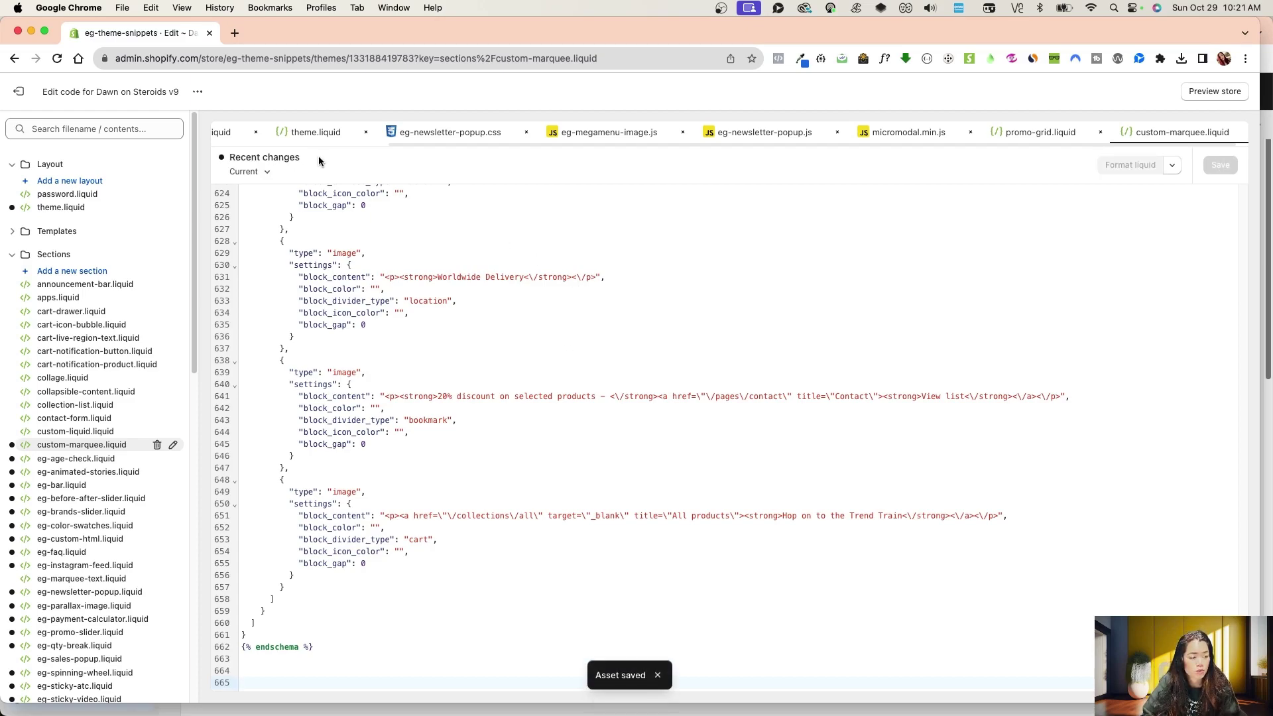
Launch the theme customizer on the home page and begin adding a section
left_click(197, 91)
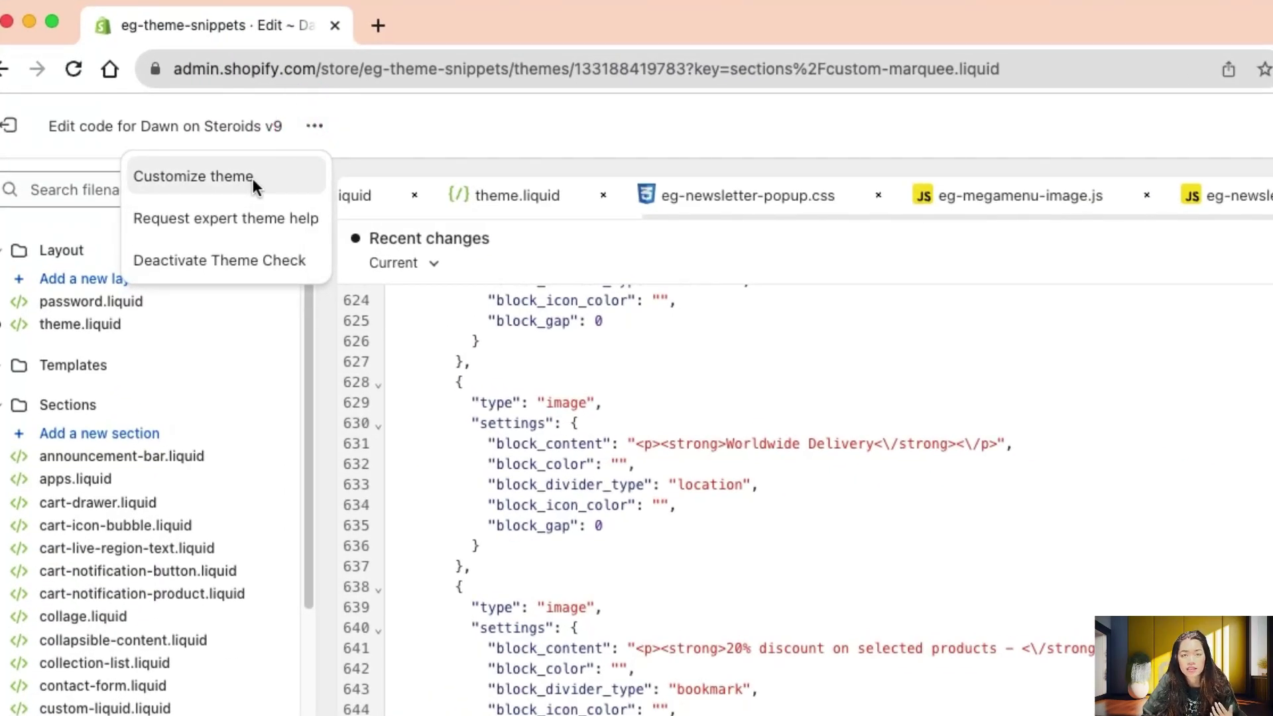
left_click(253, 178)
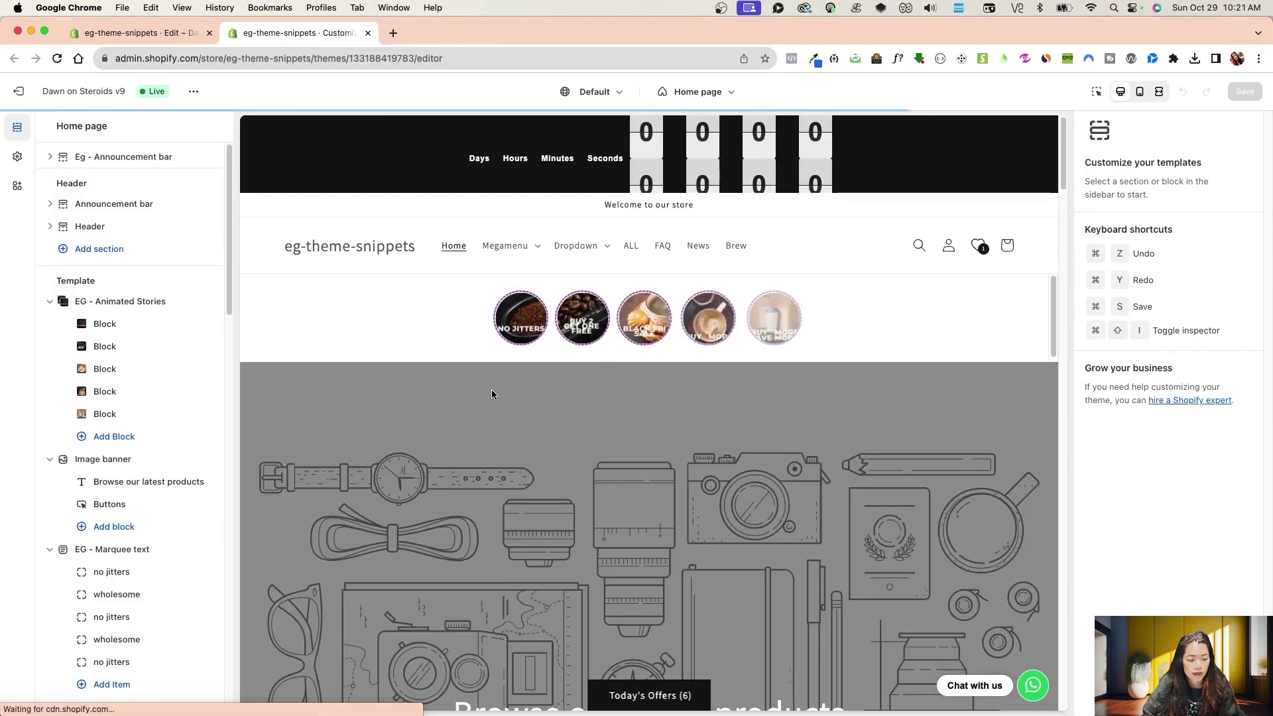
scroll(395, 456, "down", 10)
scroll(99, 378, "down", 10)
scroll(100, 378, "down", 10)
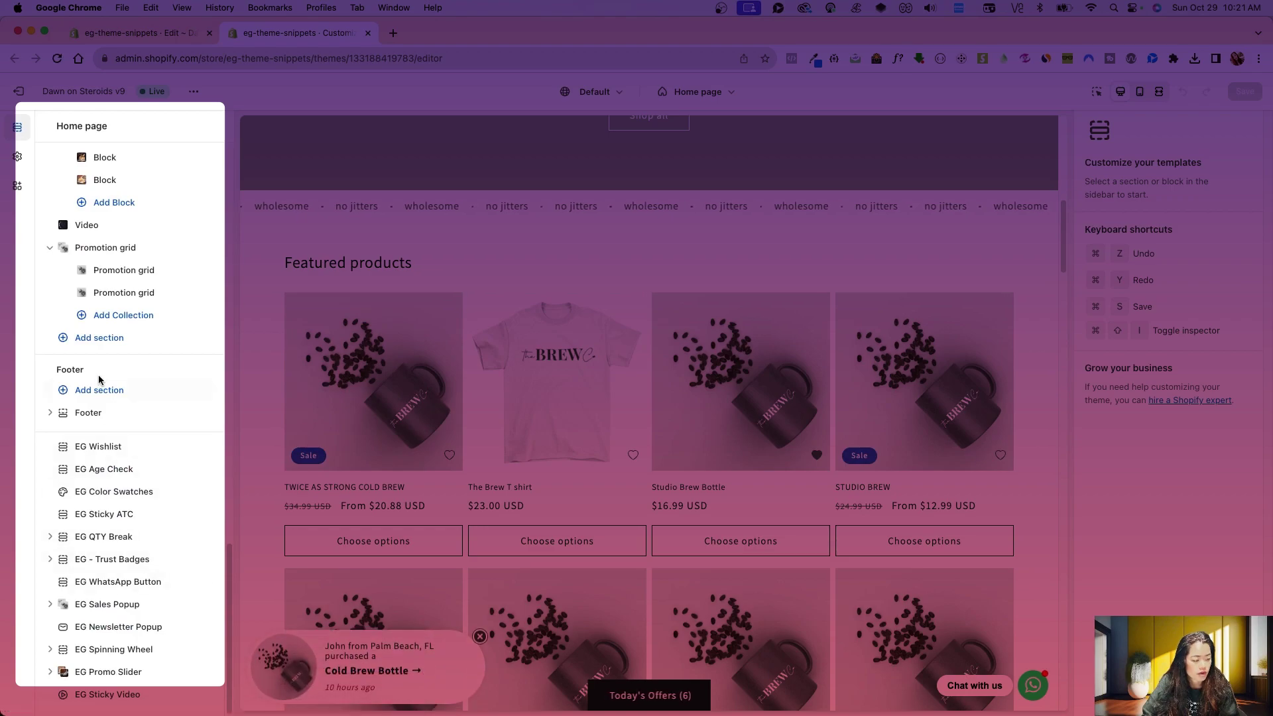
left_click(99, 337)
type("mar")
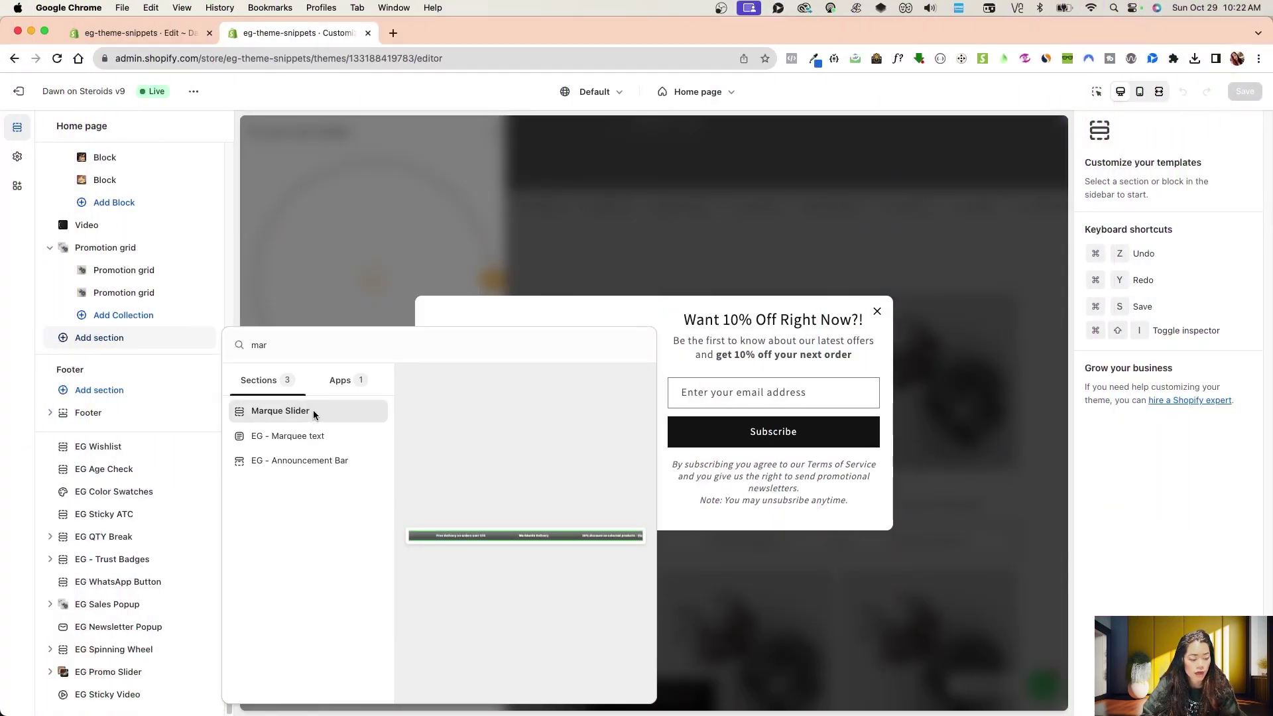
Insert the Marque Slider section, dismiss the discount and spin-the-wheel popups, and save
left_click(310, 411)
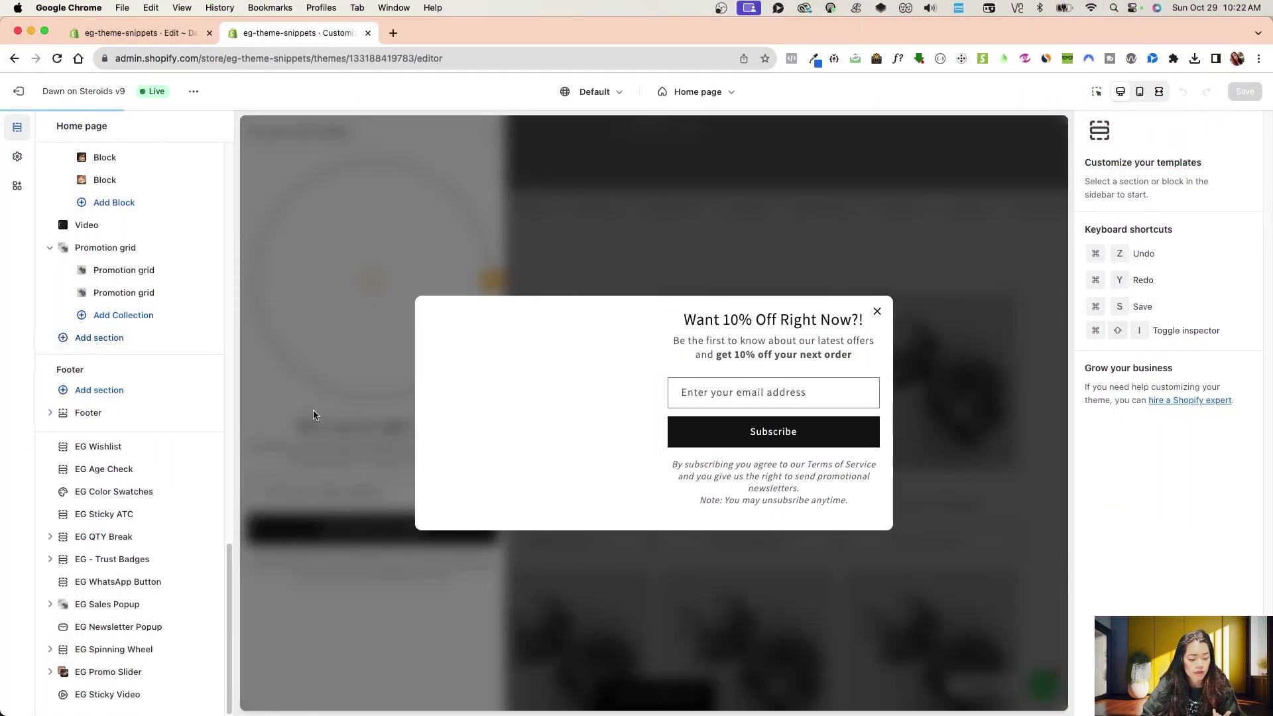
left_click(878, 313)
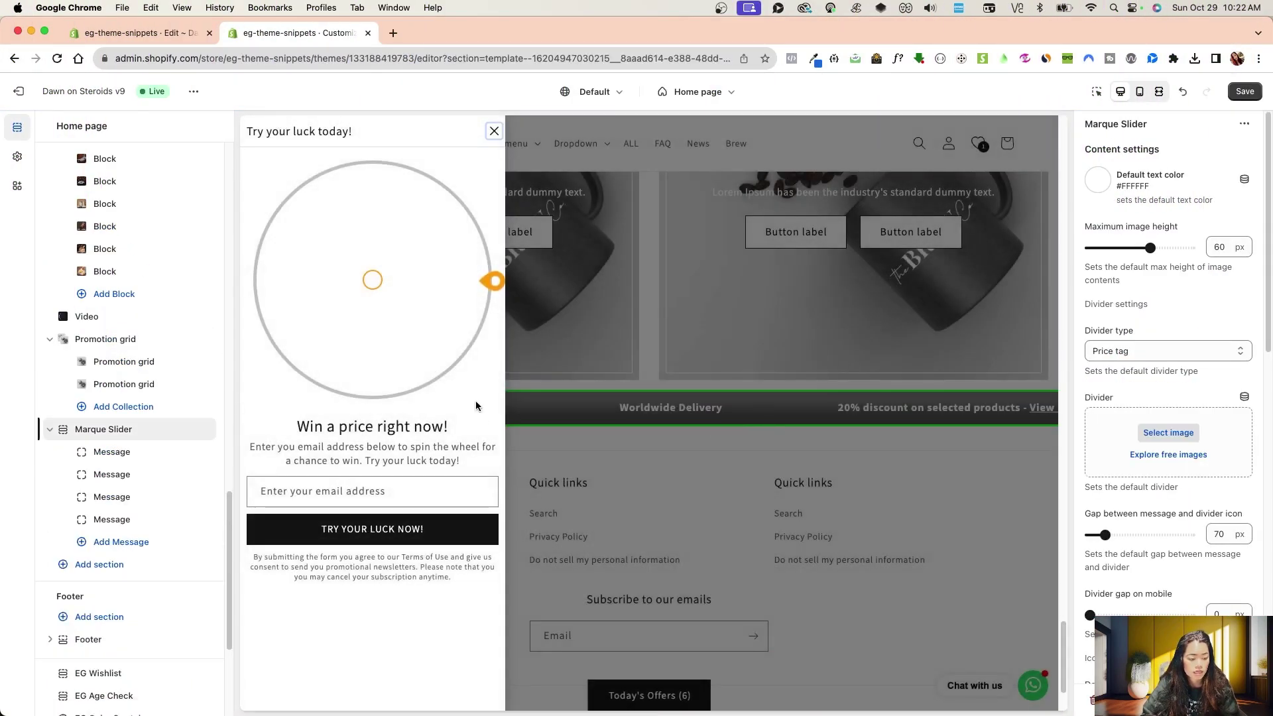
left_click(493, 133)
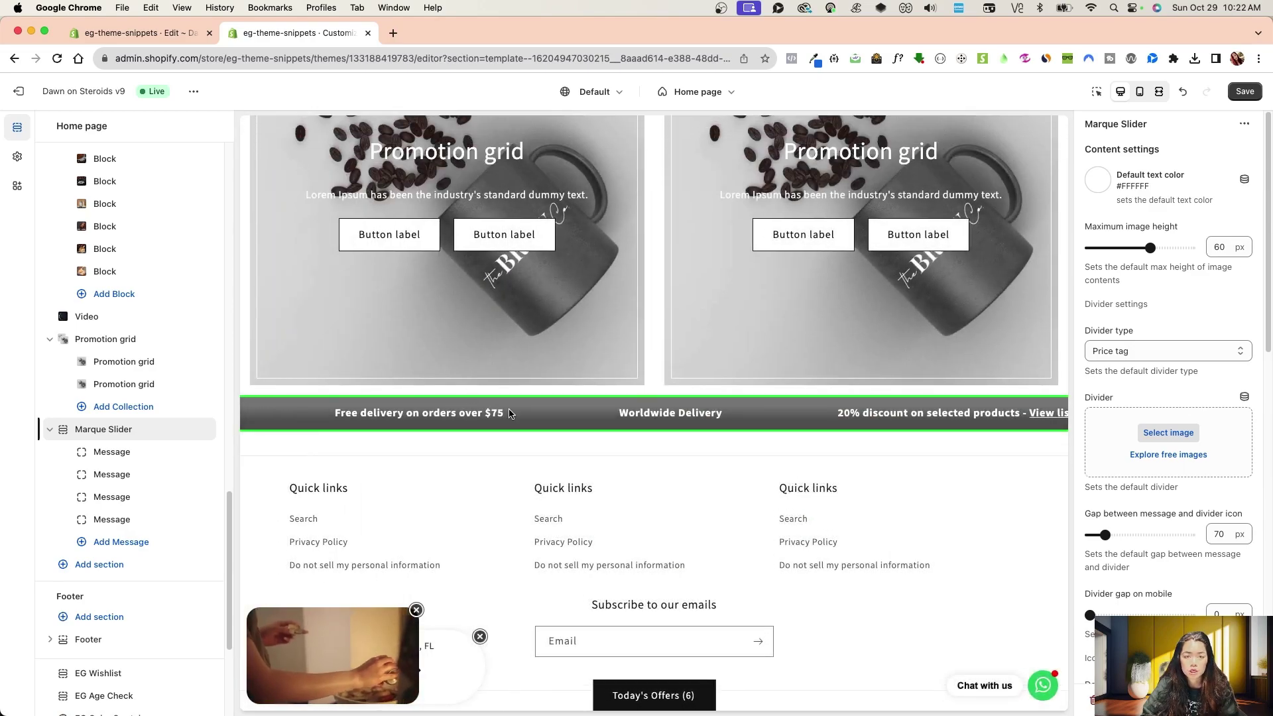
left_click(1244, 90)
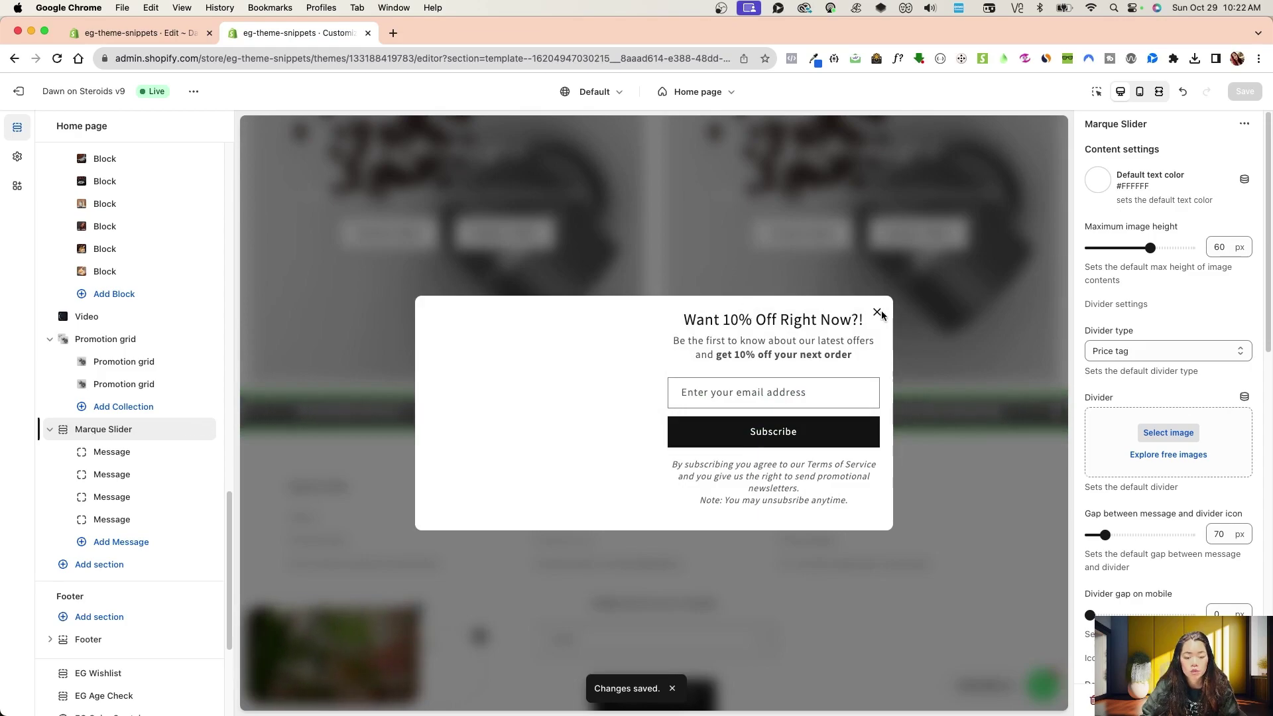
left_click(878, 314)
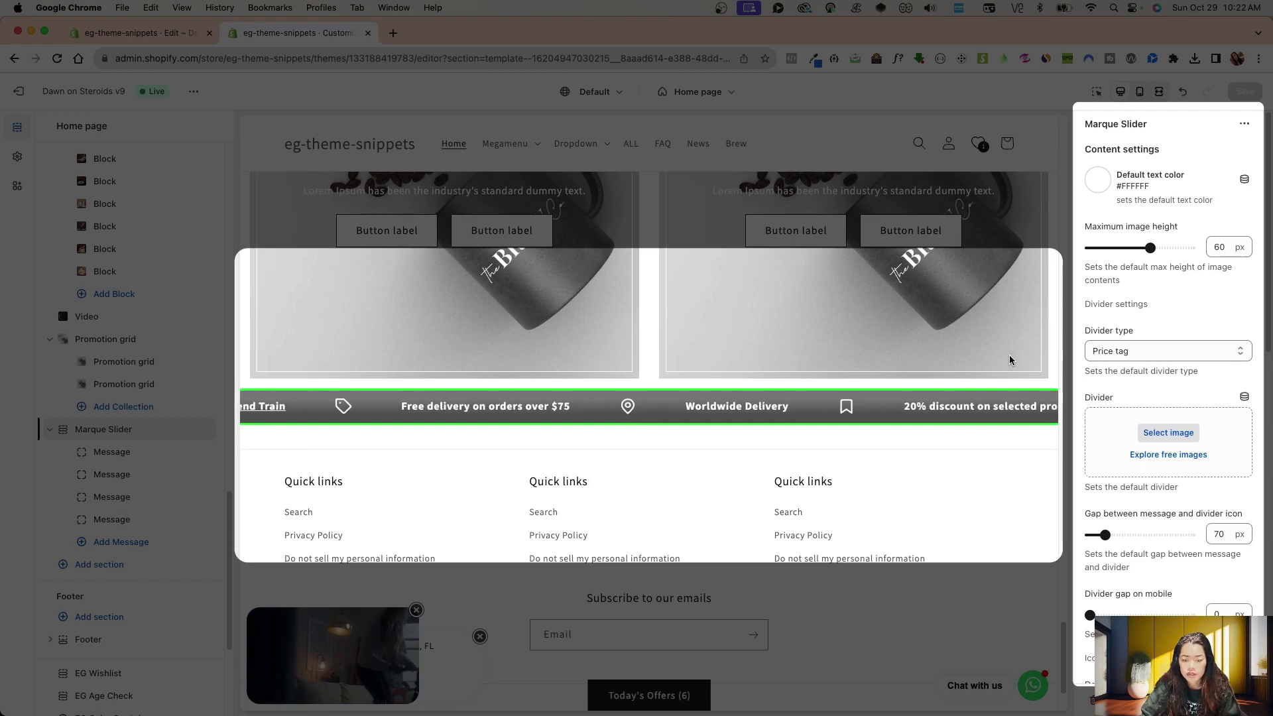
Change the marquee default text colour from a trial dark red to near-white #FDFDFD
left_click(1096, 180)
left_click(1162, 269)
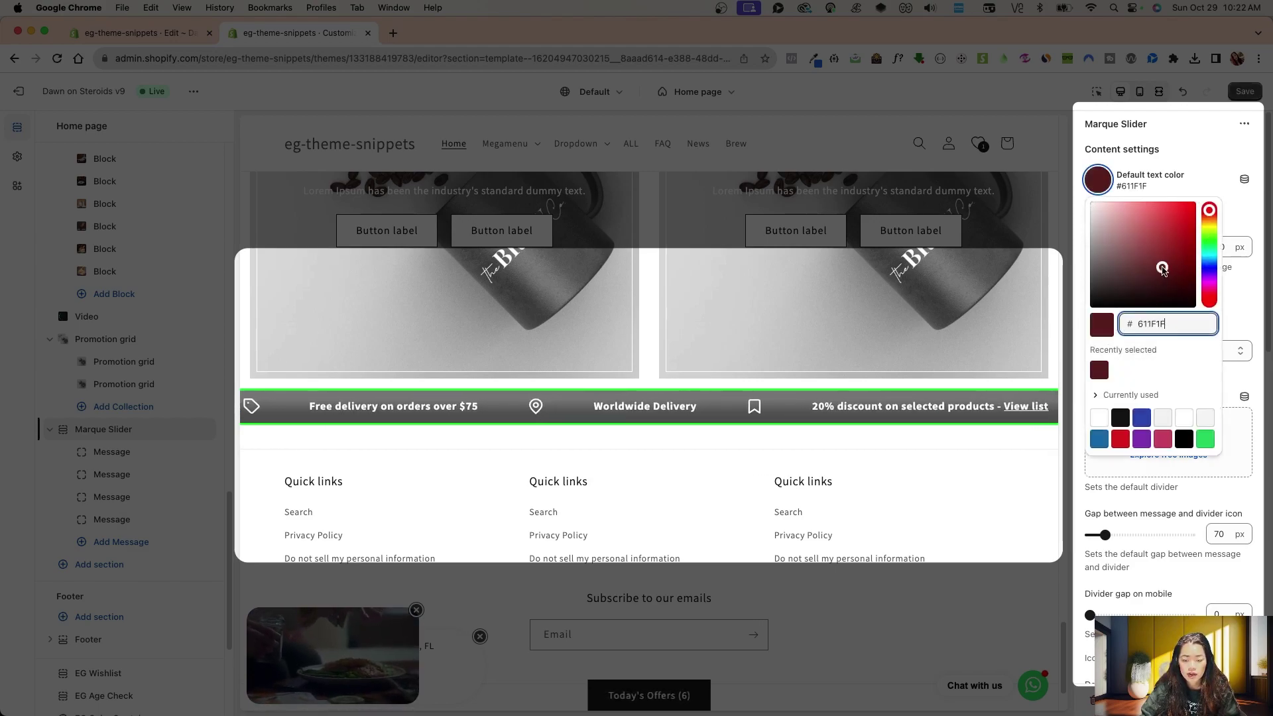
left_click_drag(1162, 269, 1134, 280)
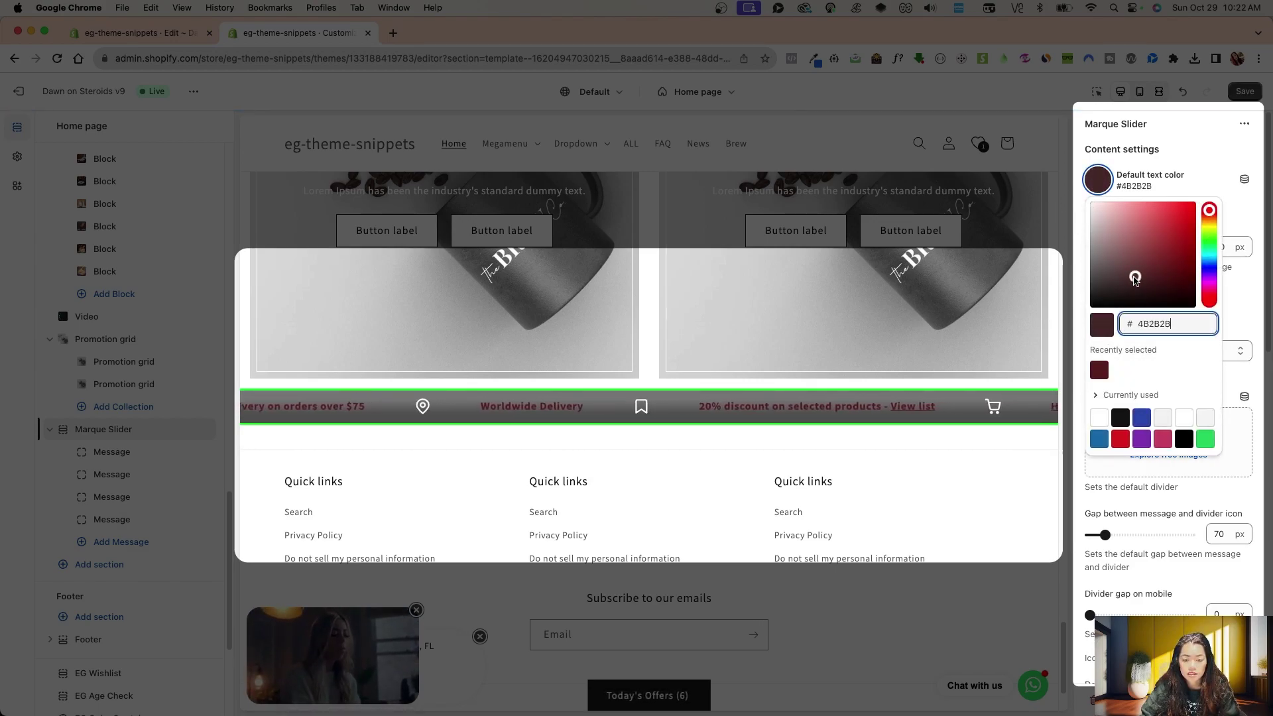
left_click(1099, 418)
left_click(1096, 180)
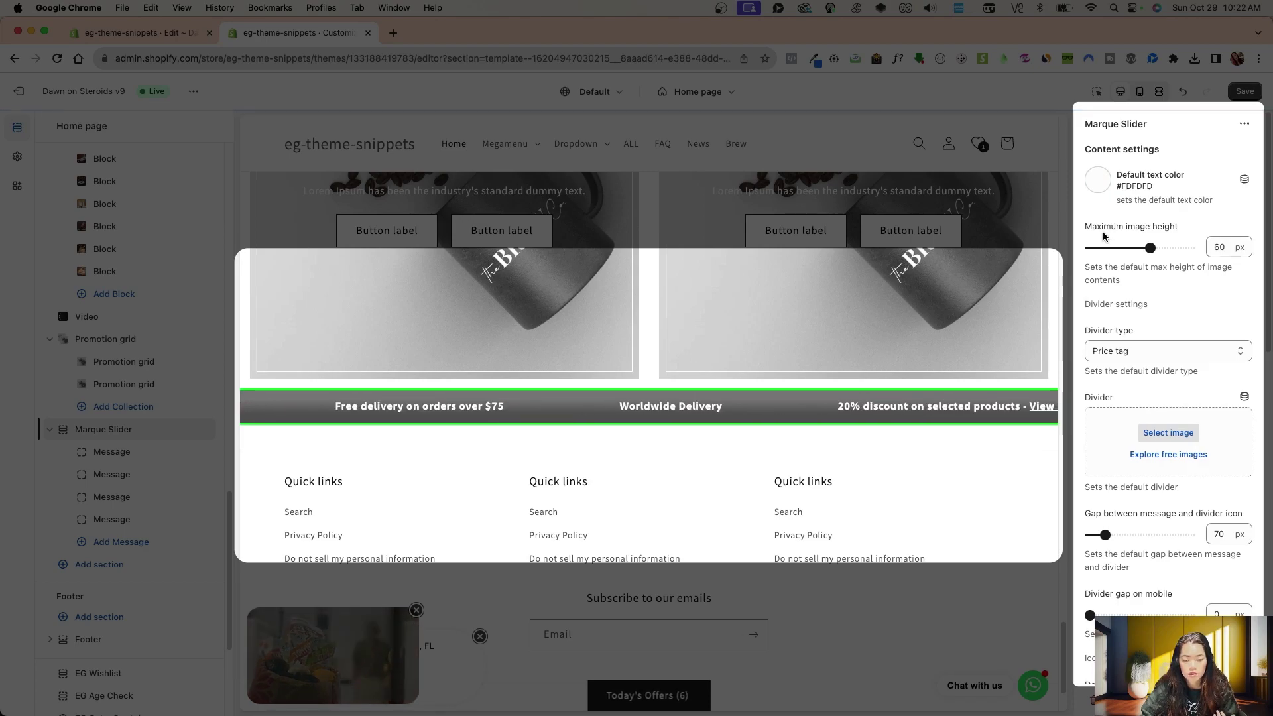
Set the Marque Slider's divider type to Phone
left_click(1141, 353)
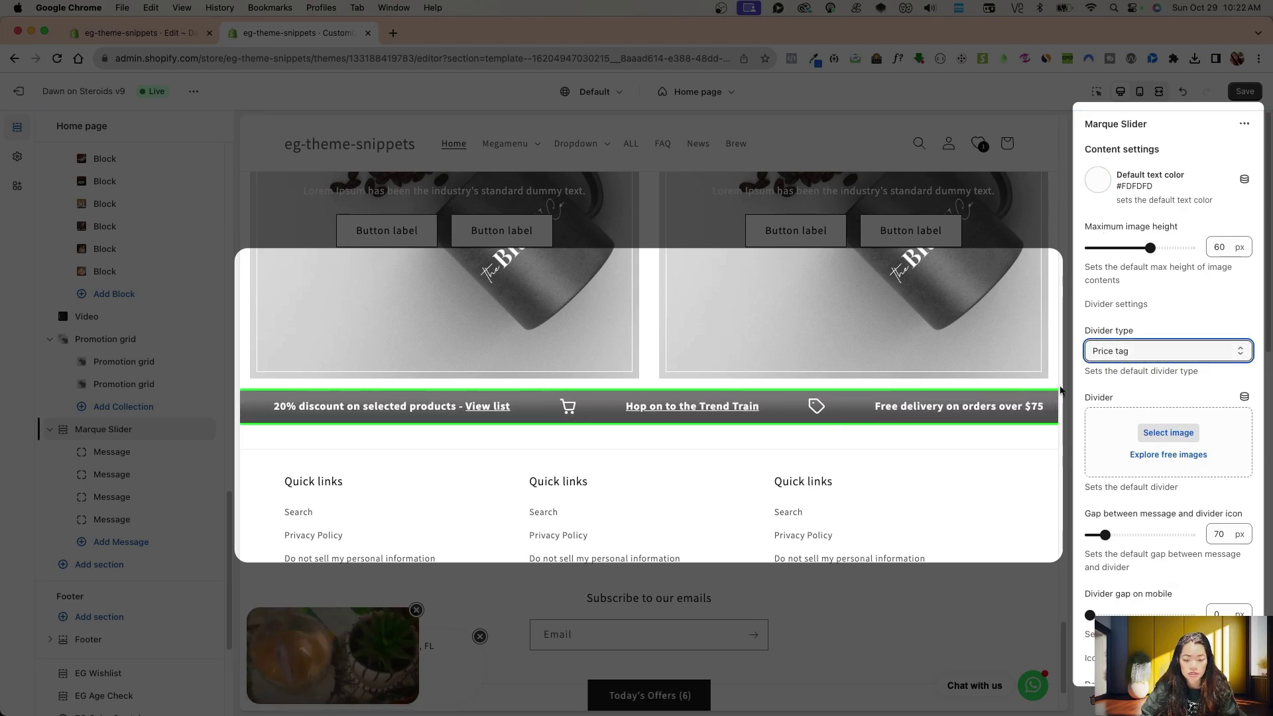
left_click(1128, 353)
key("Escape")
key("Down")
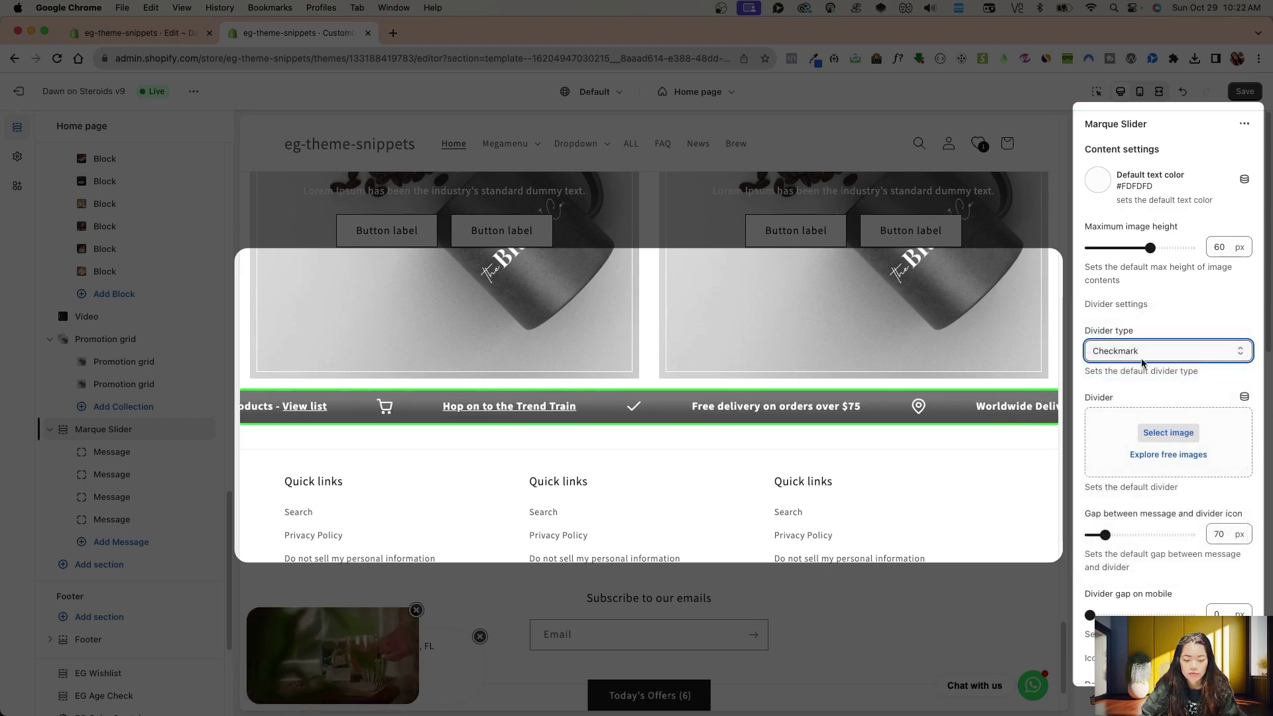
left_click(1142, 360)
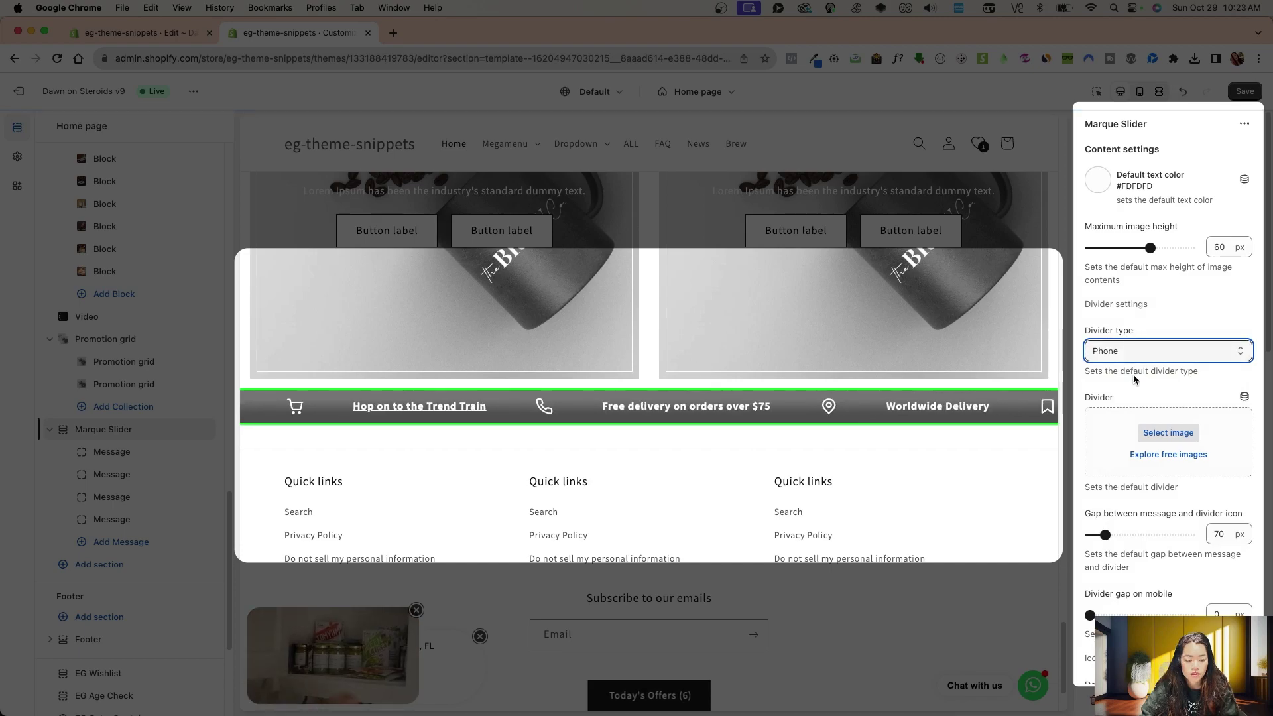
scroll(1091, 439, "down", 2)
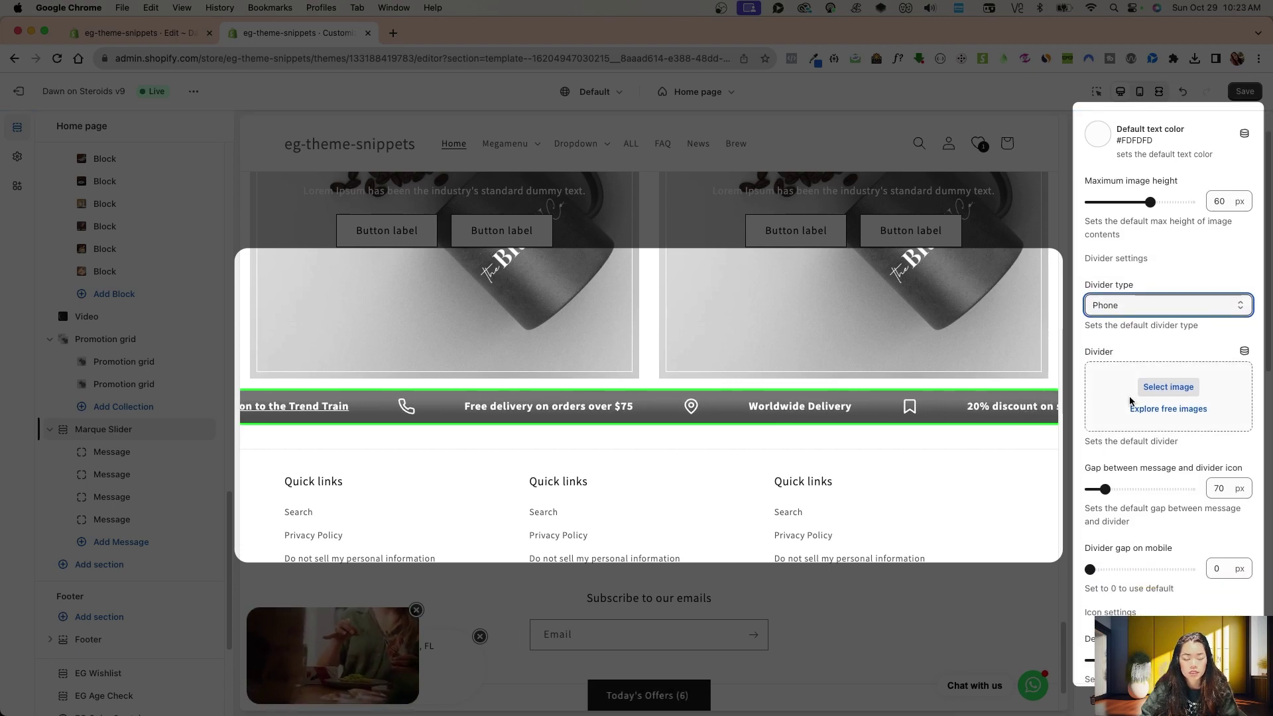
Choose the crossmark image as the default divider image
left_click(1144, 387)
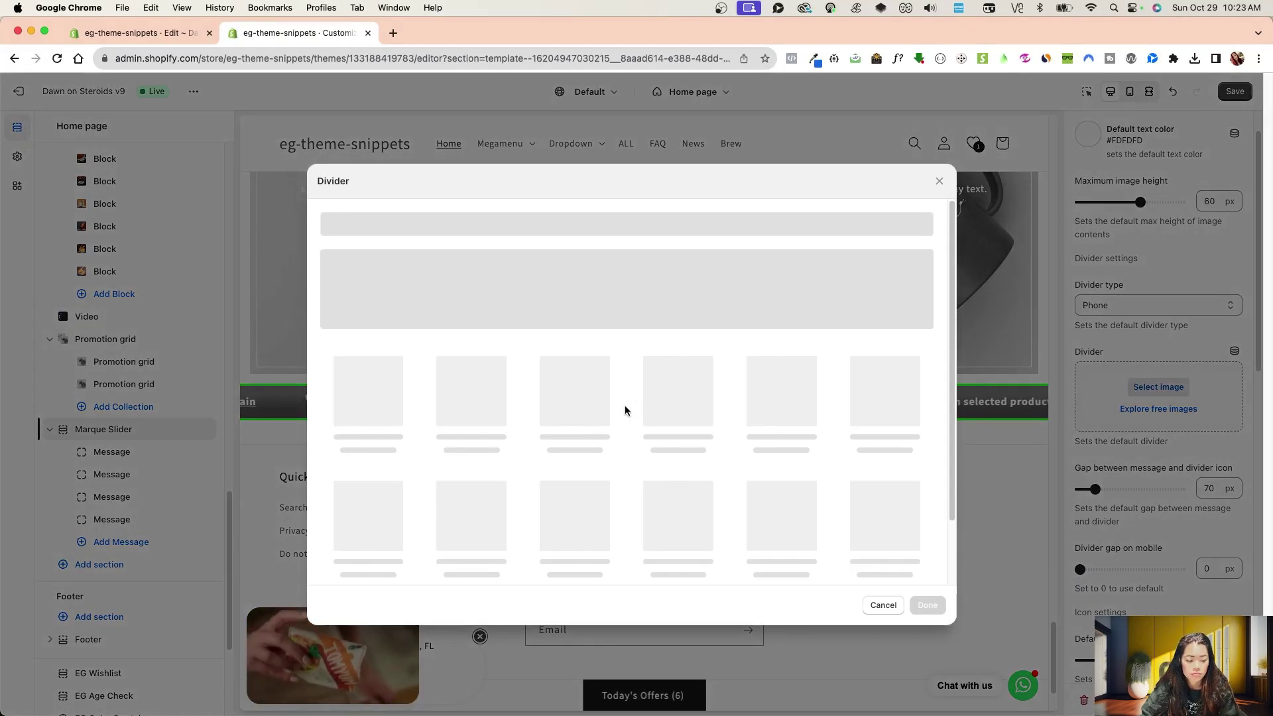
left_click(525, 335)
left_click(926, 636)
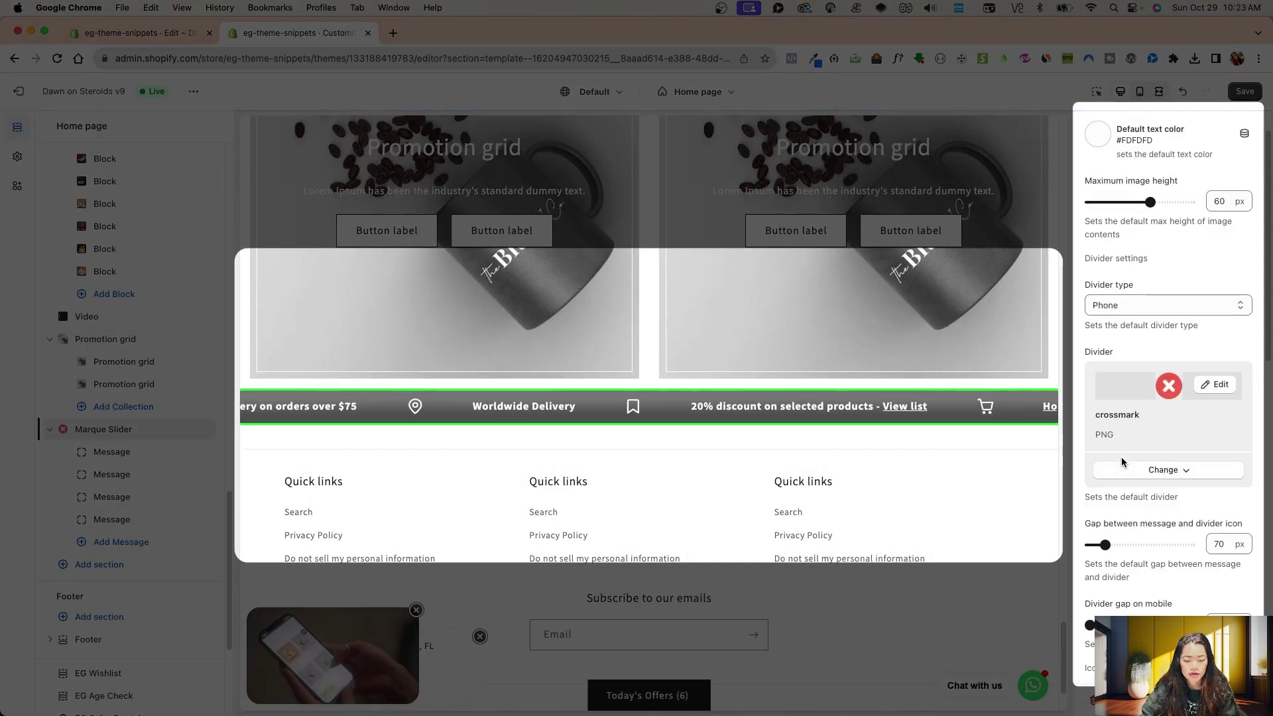
scroll(1144, 449, "down", 5)
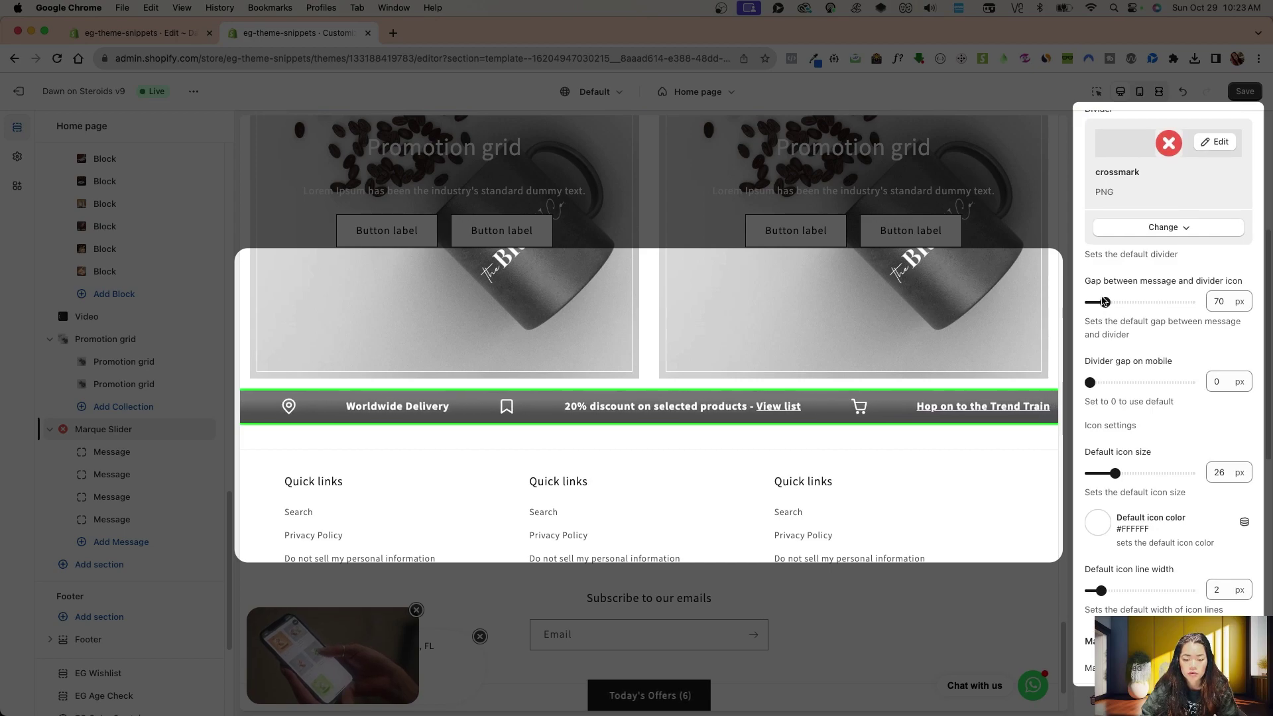
Adjust the gap between message and divider icon down to 30 px
left_click_drag(1122, 305, 1141, 303)
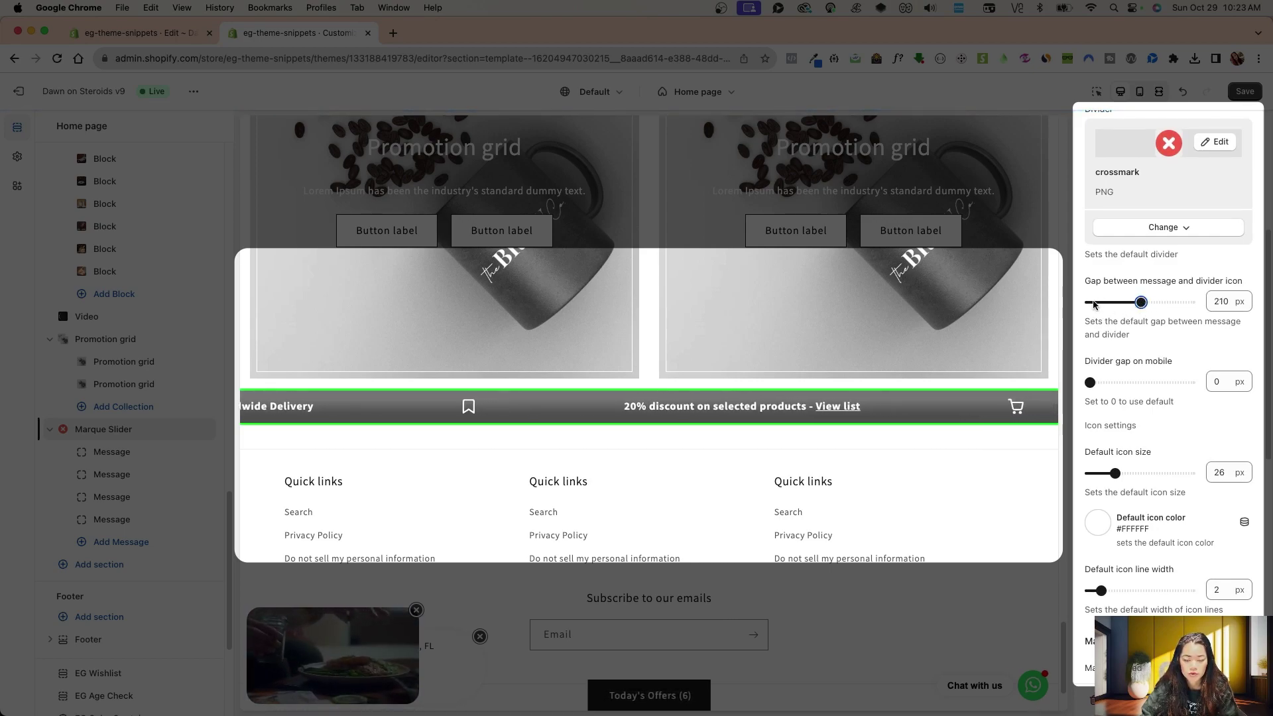
left_click(1111, 301)
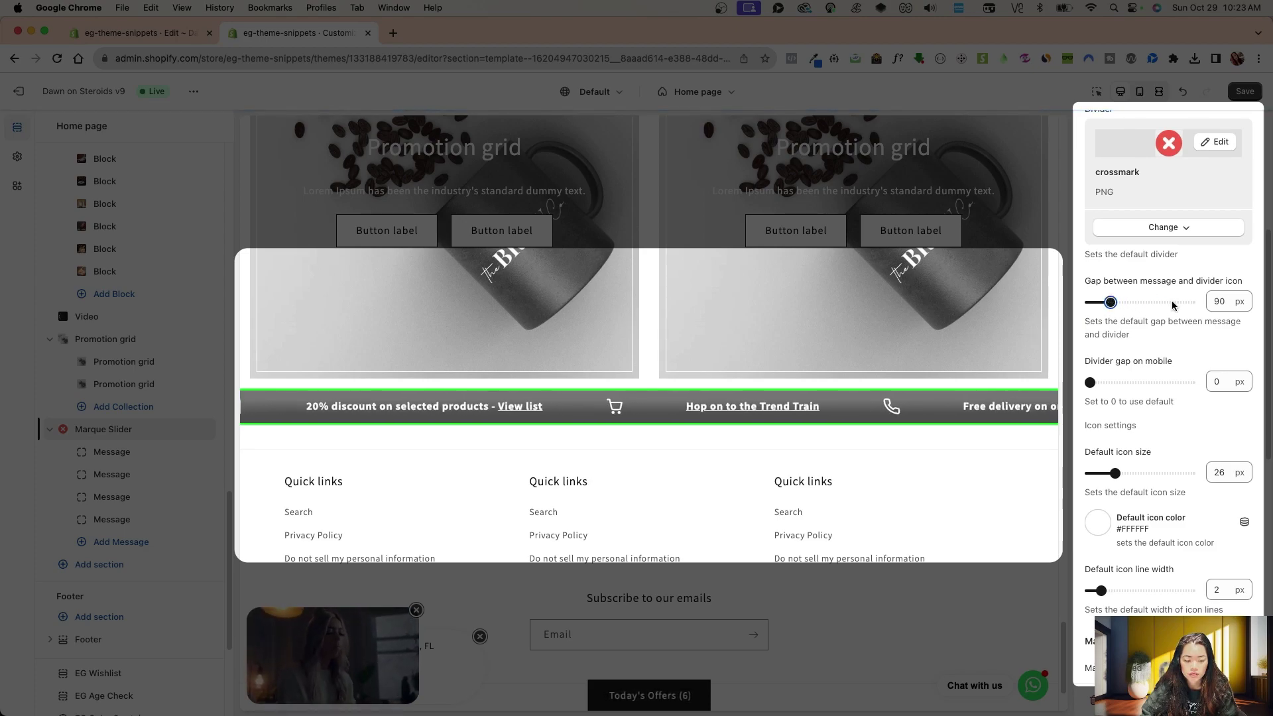
left_click_drag(1108, 303, 1095, 302)
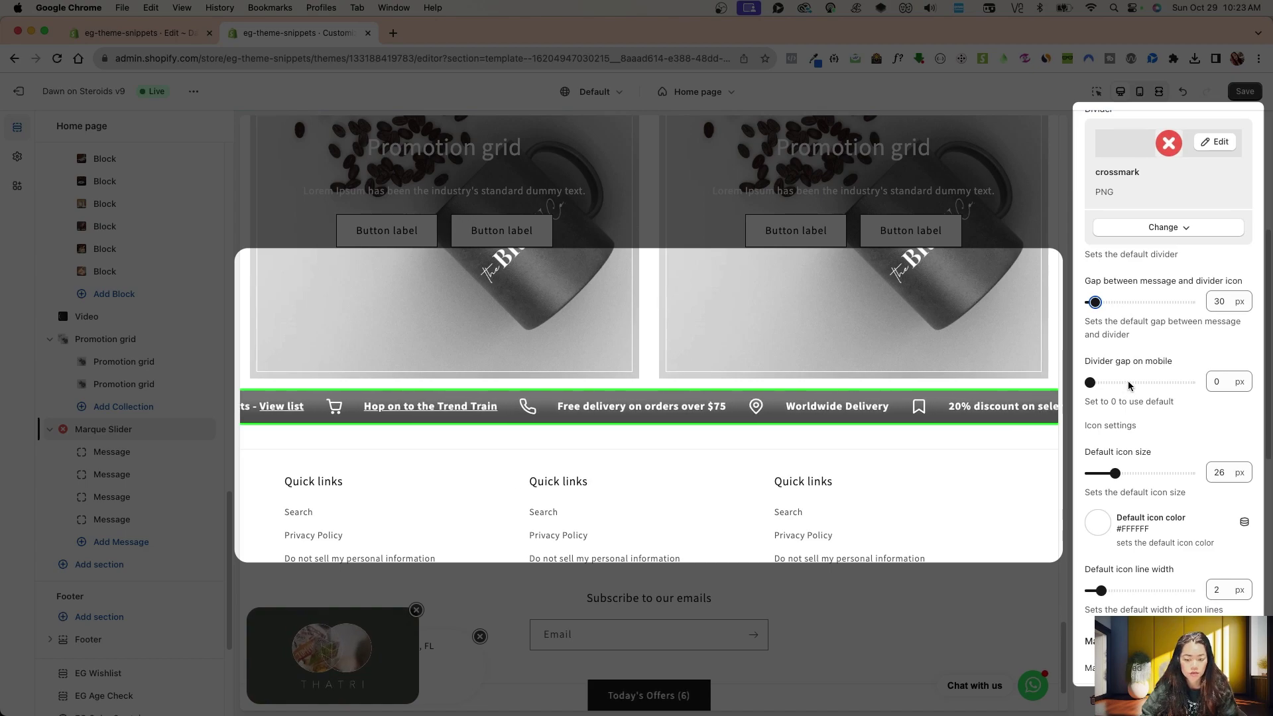
scroll(1129, 385, "down", 2)
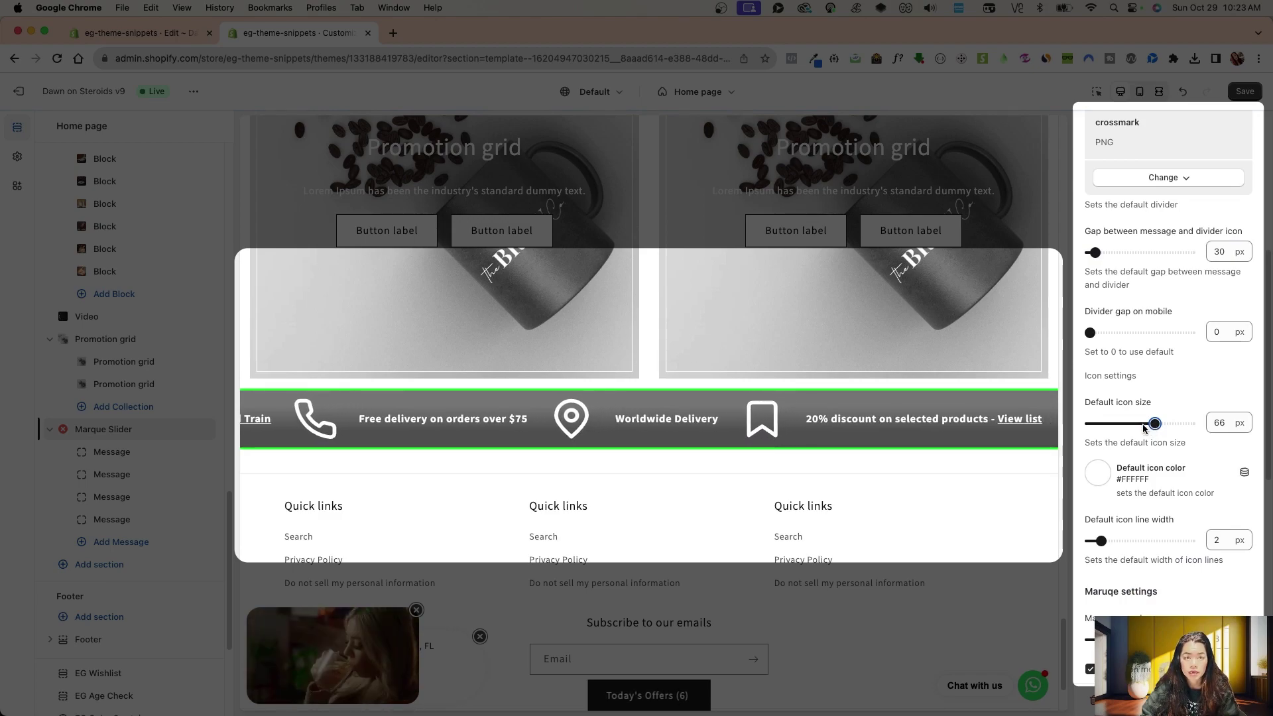
left_click_drag(1153, 424, 1115, 424)
scroll(1121, 464, "down", 1)
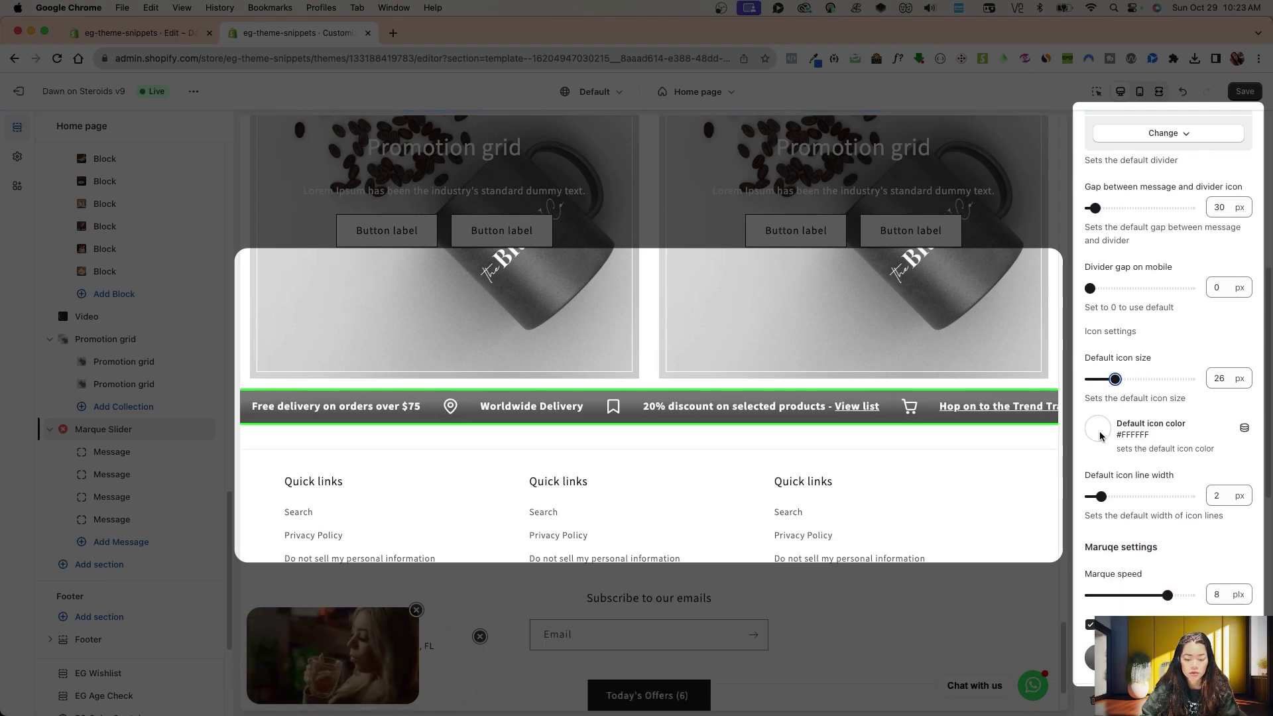
scroll(1099, 435, "down", 3)
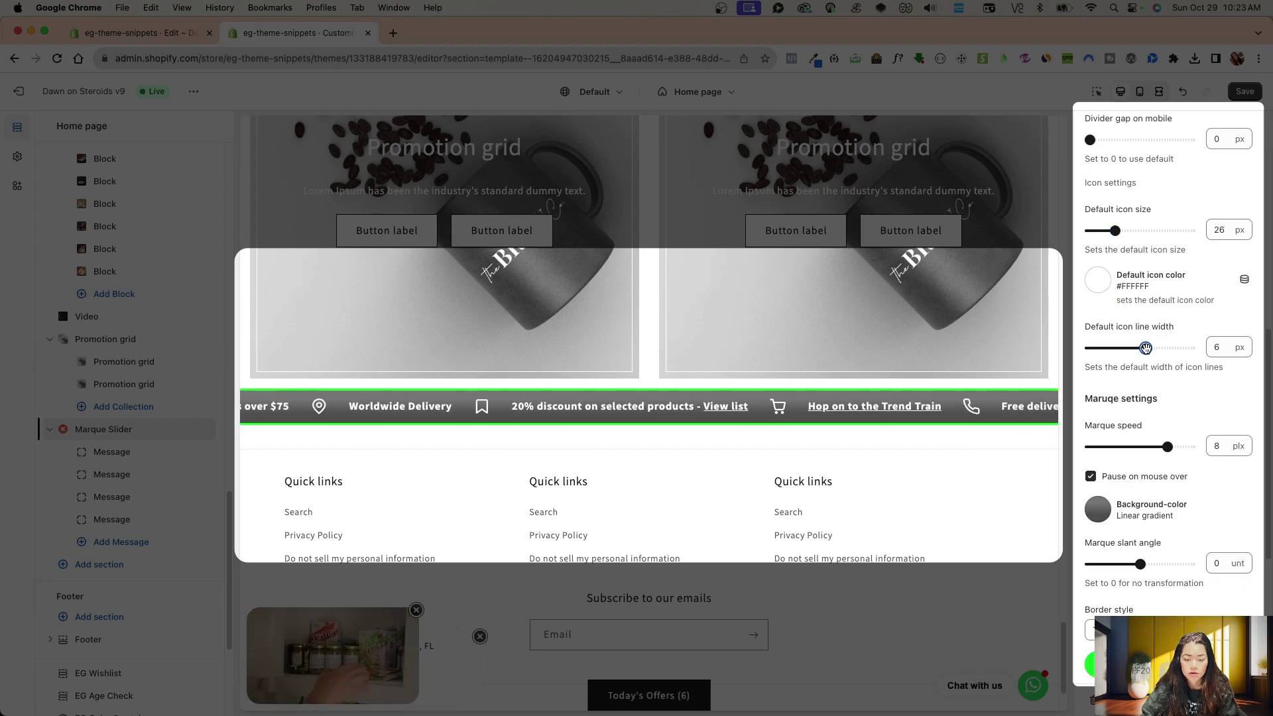
left_click_drag(1101, 347, 1145, 348)
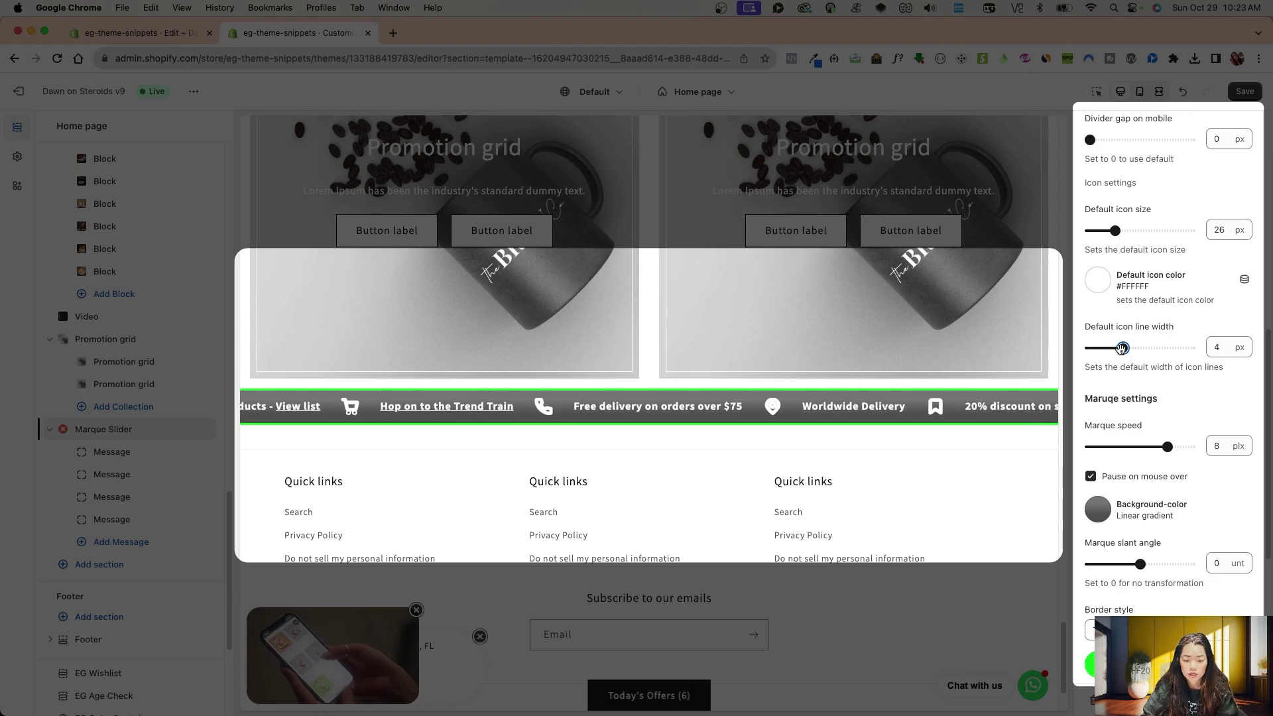
scroll(1153, 503, "down", 3)
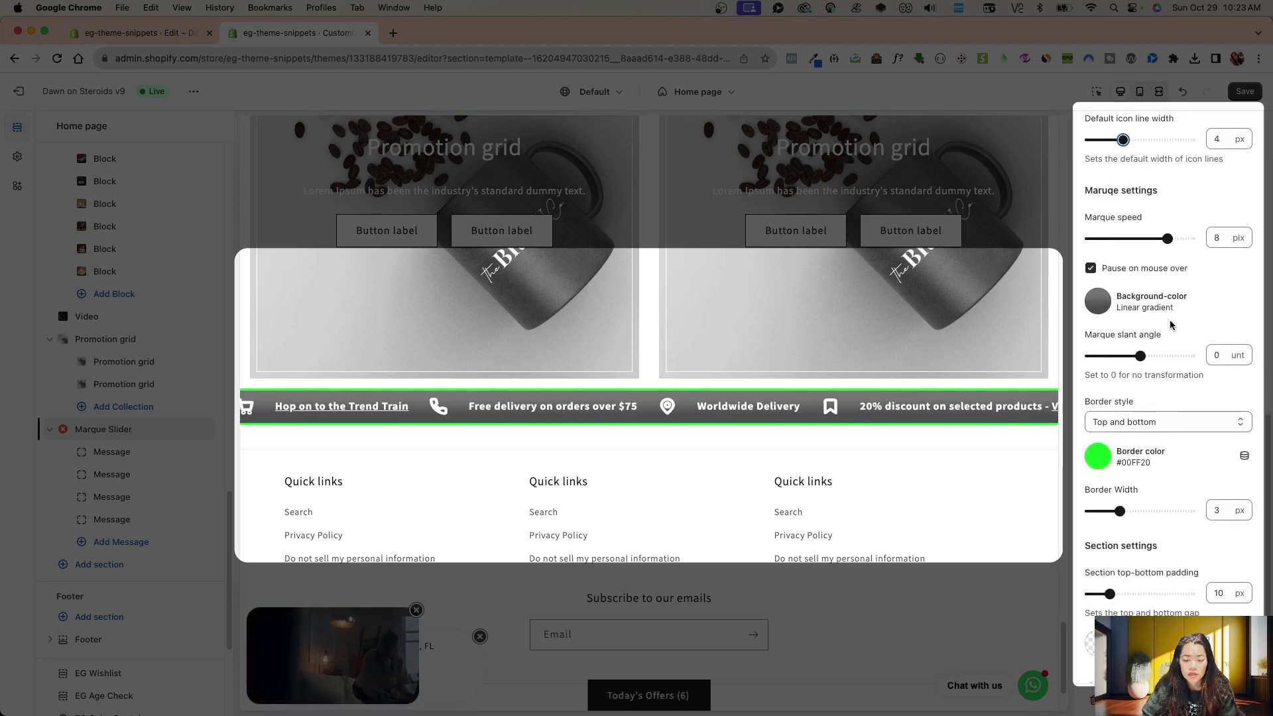
scroll(1170, 327, "up", 1)
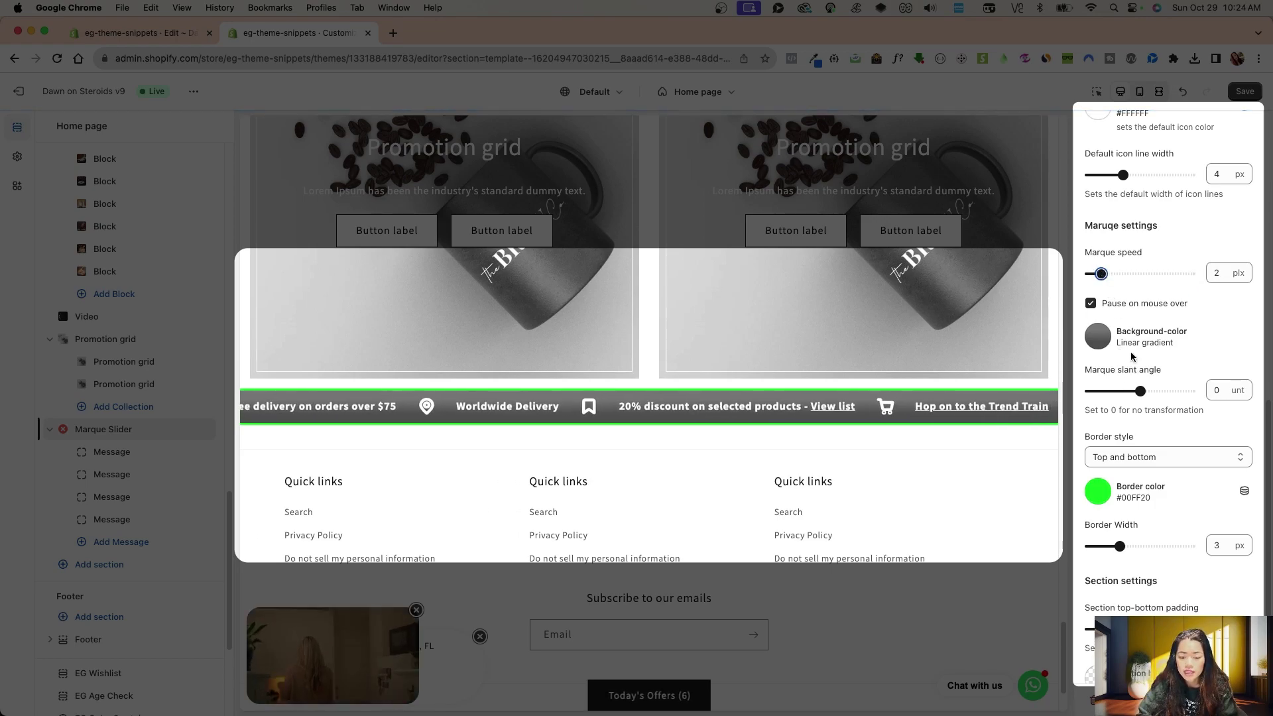
Add a dark red colour stop to the marquee's gradient background
left_click(1096, 338)
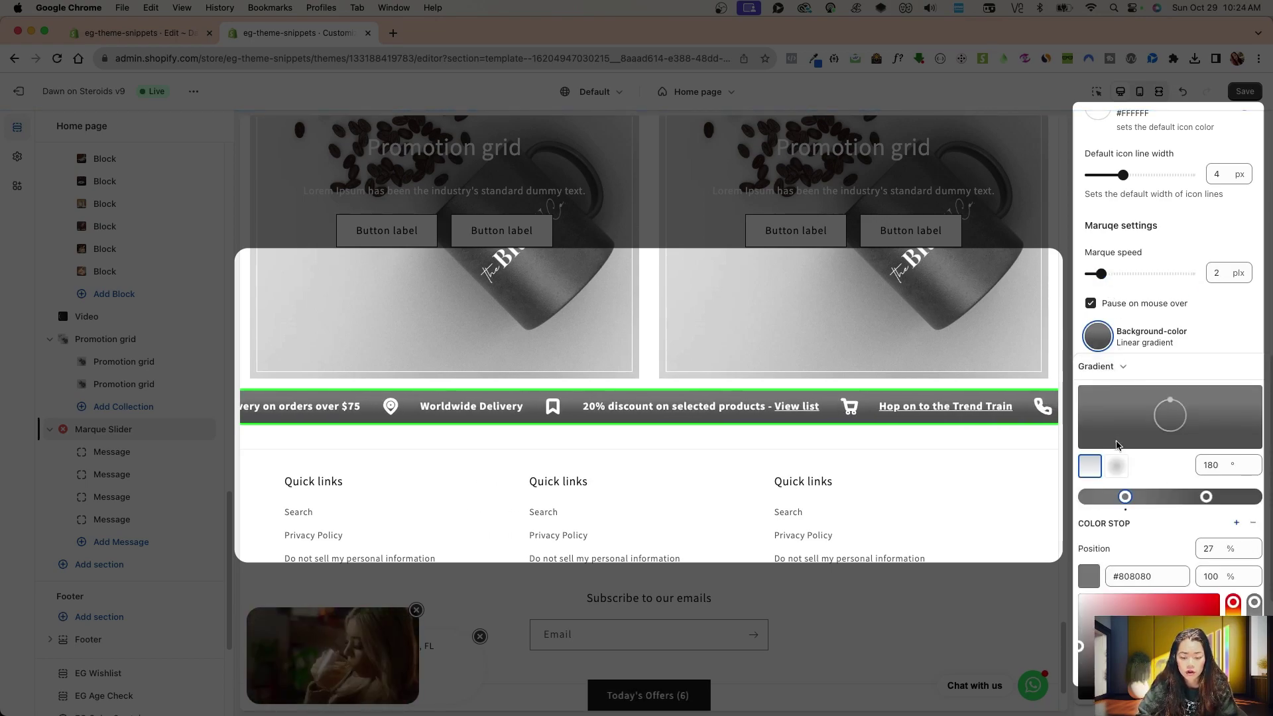
left_click(1162, 497)
scroll(1206, 496, "down", 3)
left_click(1137, 587)
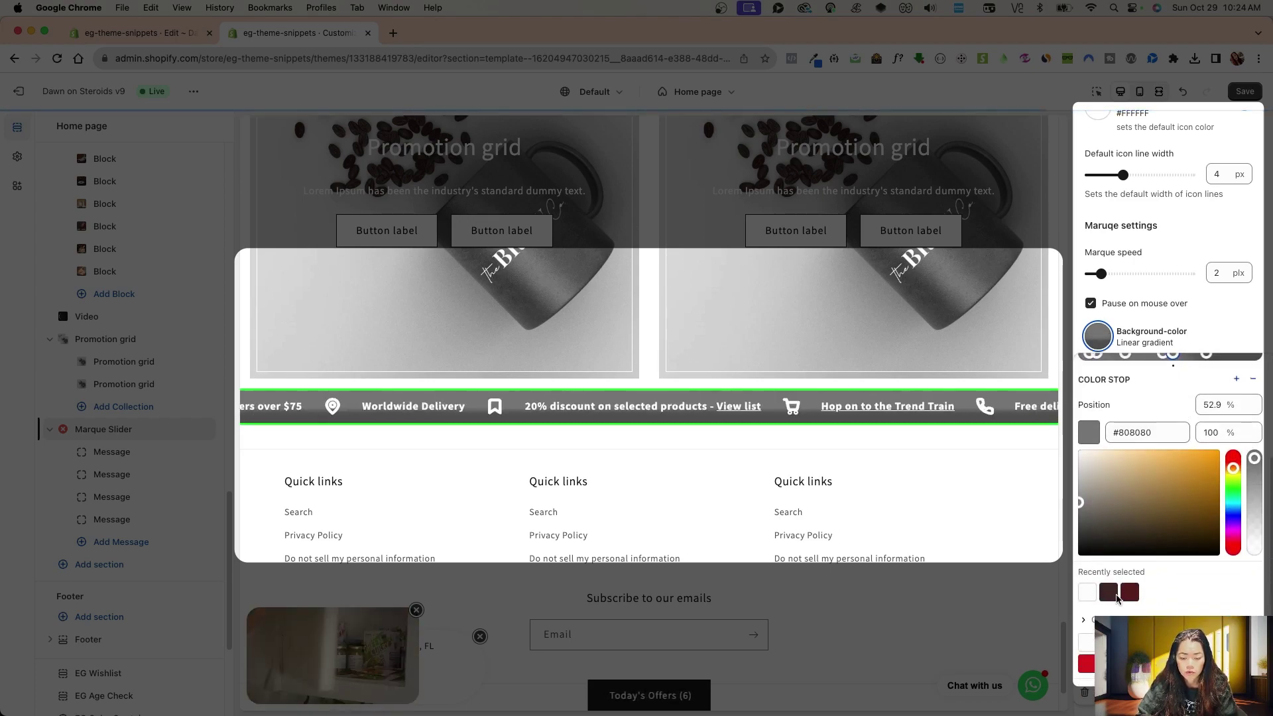
scroll(1137, 381, "up", 3)
left_click(1221, 331)
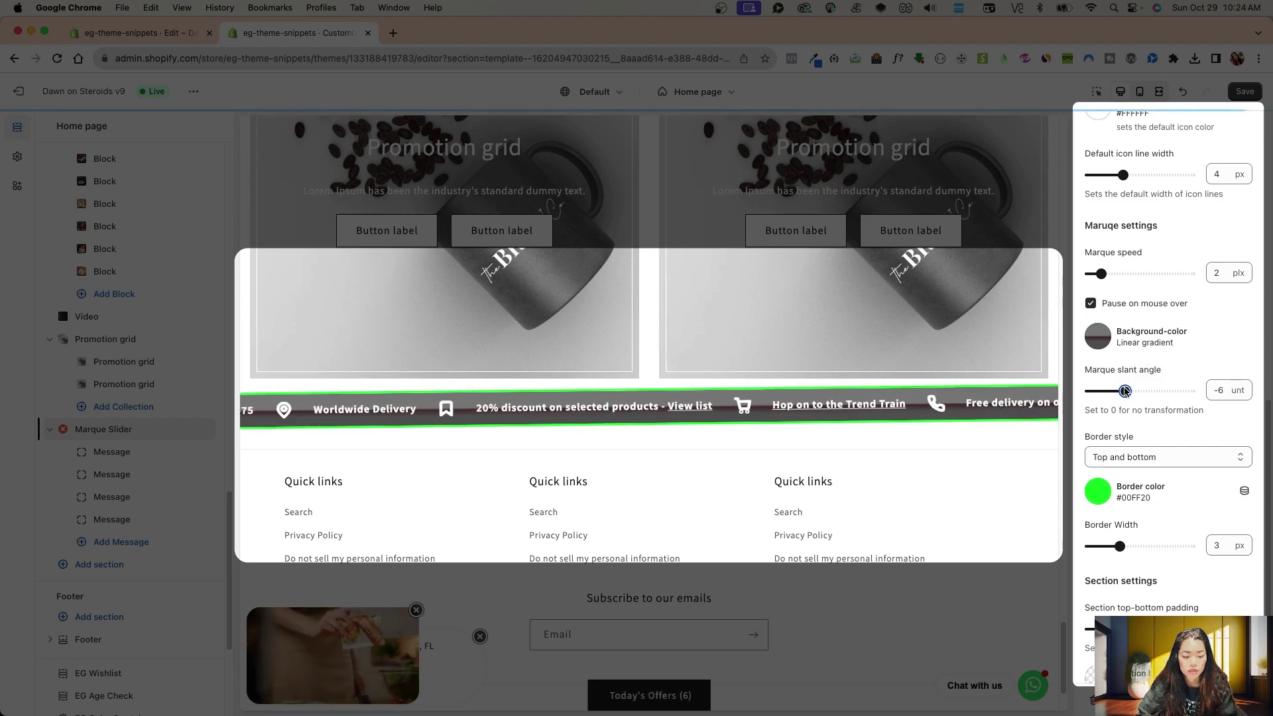
Sweep the marquee slant angle slider through negative values and settle it at 12
left_click(1103, 387)
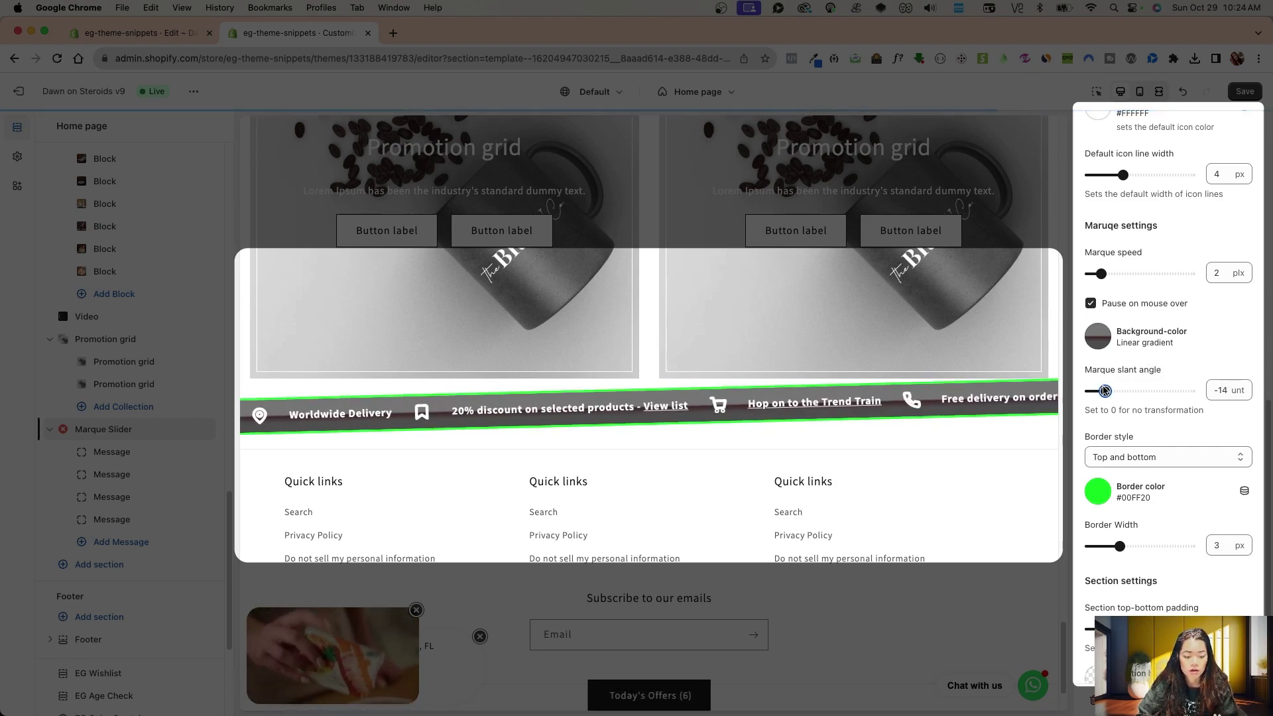
left_click_drag(1097, 394, 1089, 393)
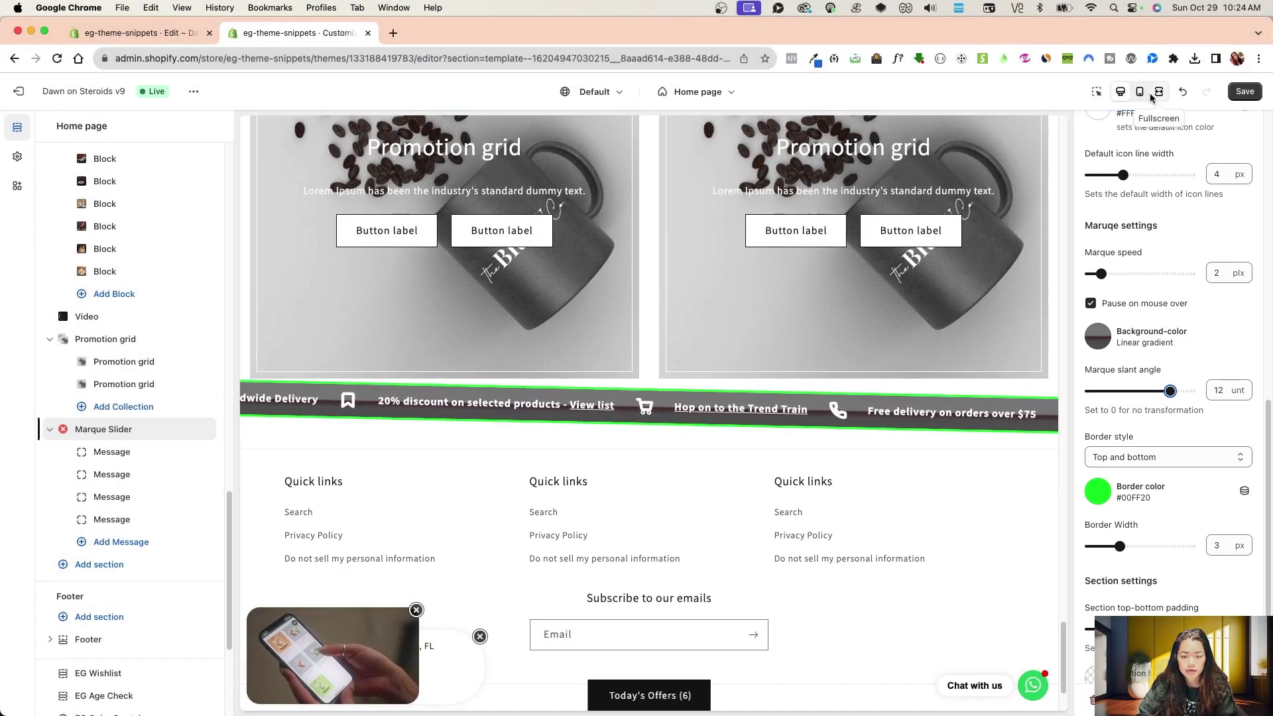
left_click(1158, 91)
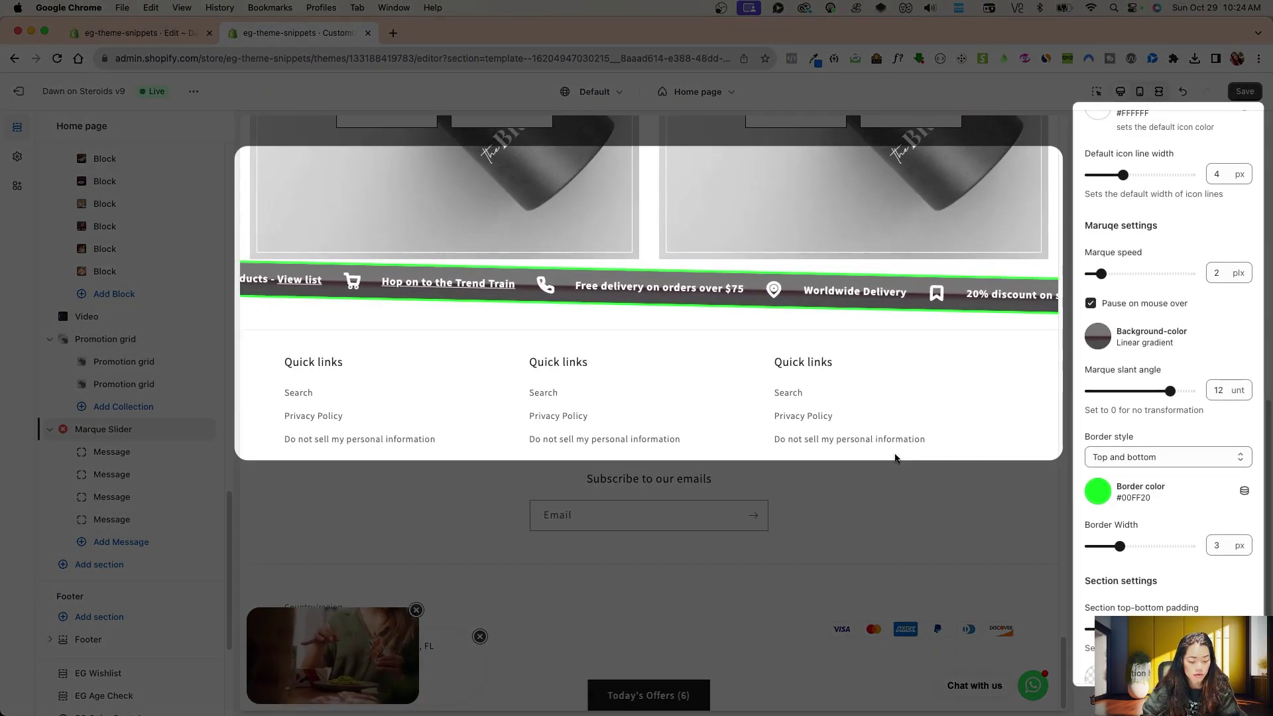
Try the bottom-only, top-only and no-border styles, then restore top and bottom borders
left_click(1144, 457)
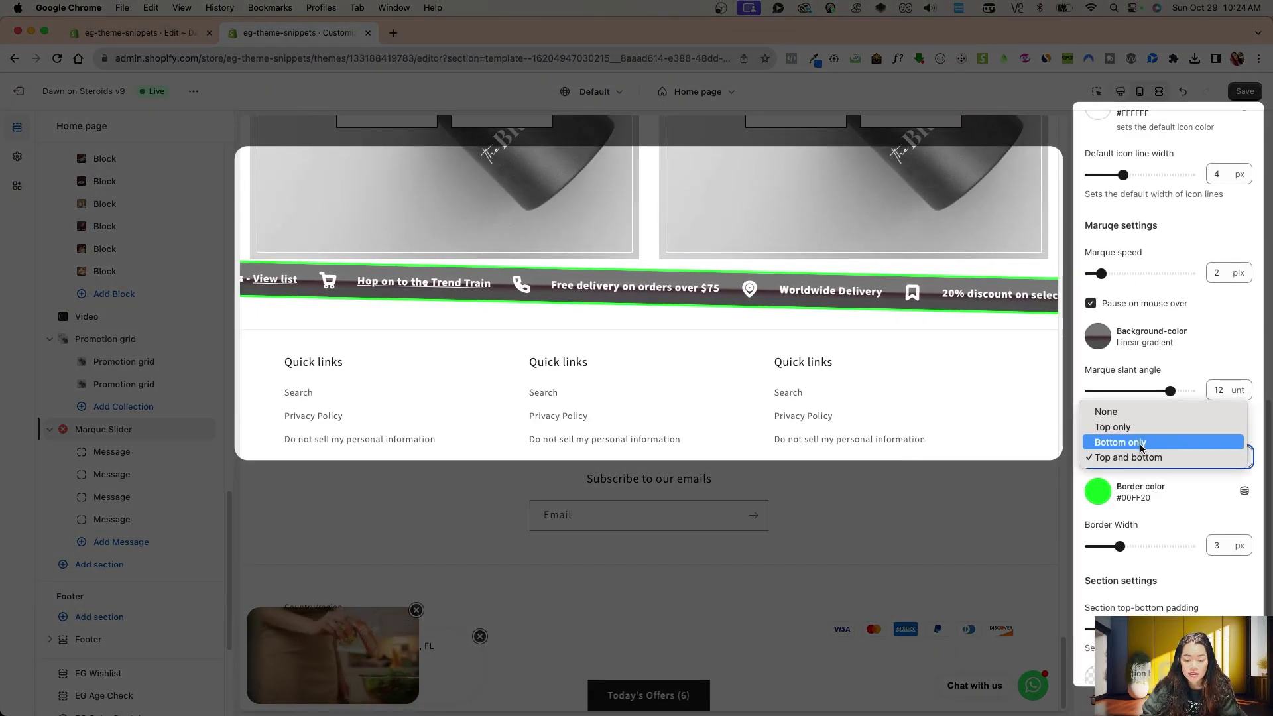
left_click(1139, 443)
left_click(1139, 454)
left_click(1132, 459)
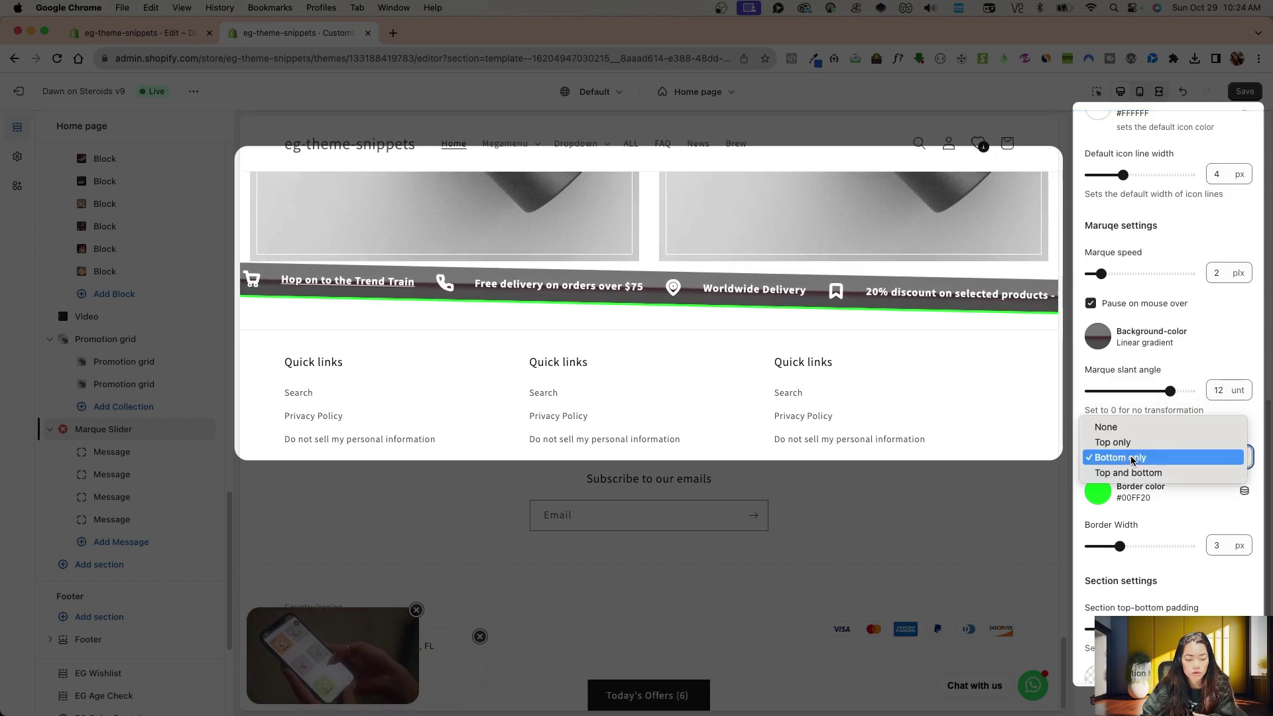
left_click(1114, 442)
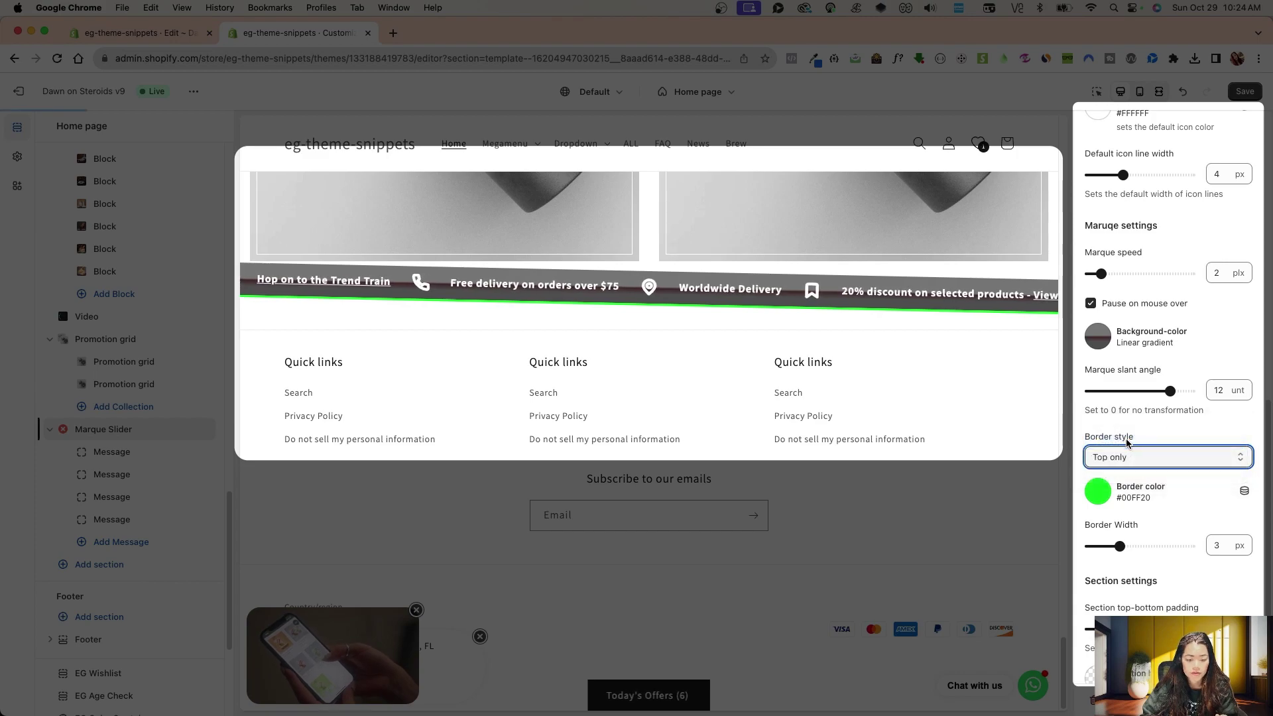
left_click(1131, 455)
left_click(1131, 448)
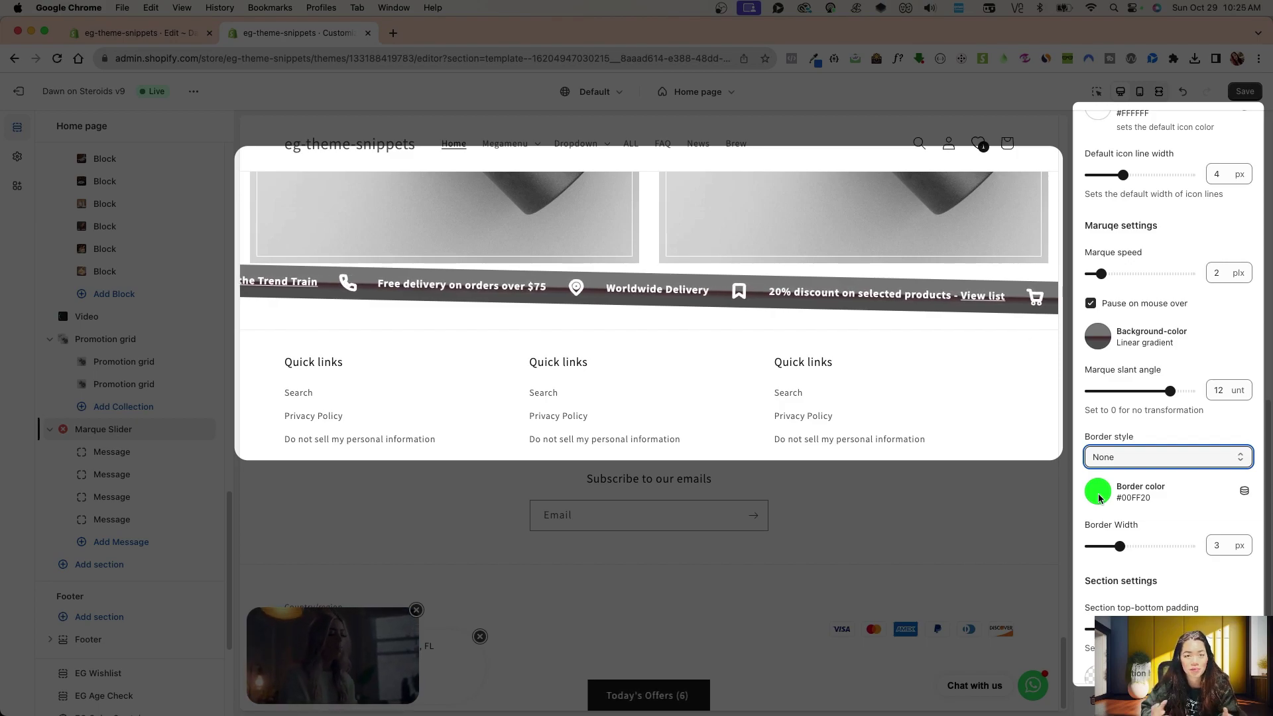
scroll(1101, 497, "down", 1)
left_click_drag(1120, 499, 1167, 499)
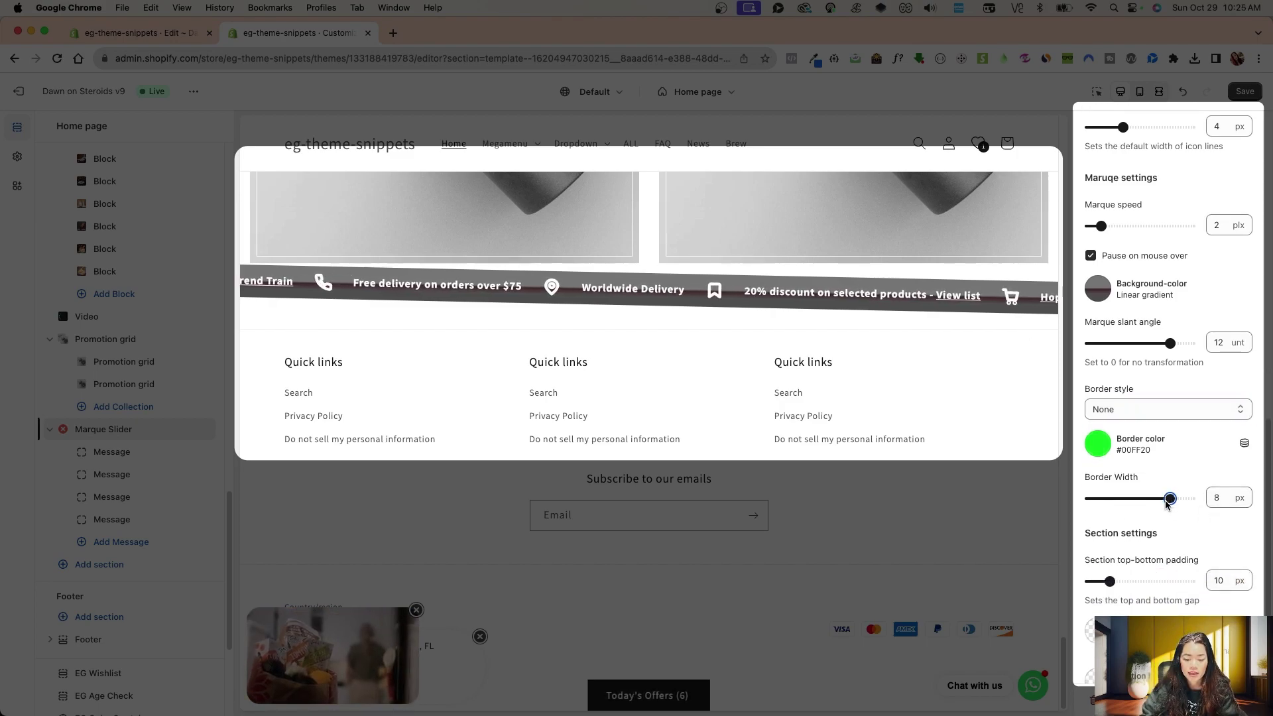
left_click(1109, 411)
left_click(1128, 452)
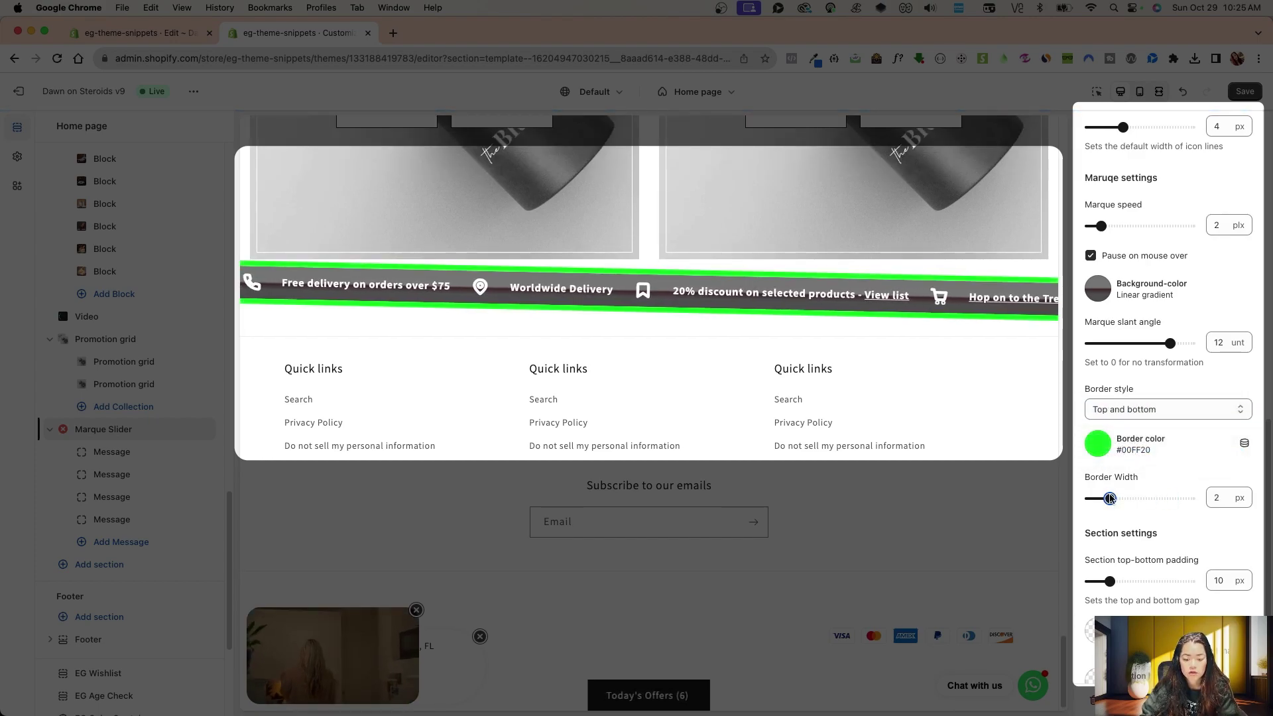
scroll(1141, 508, "down", 2)
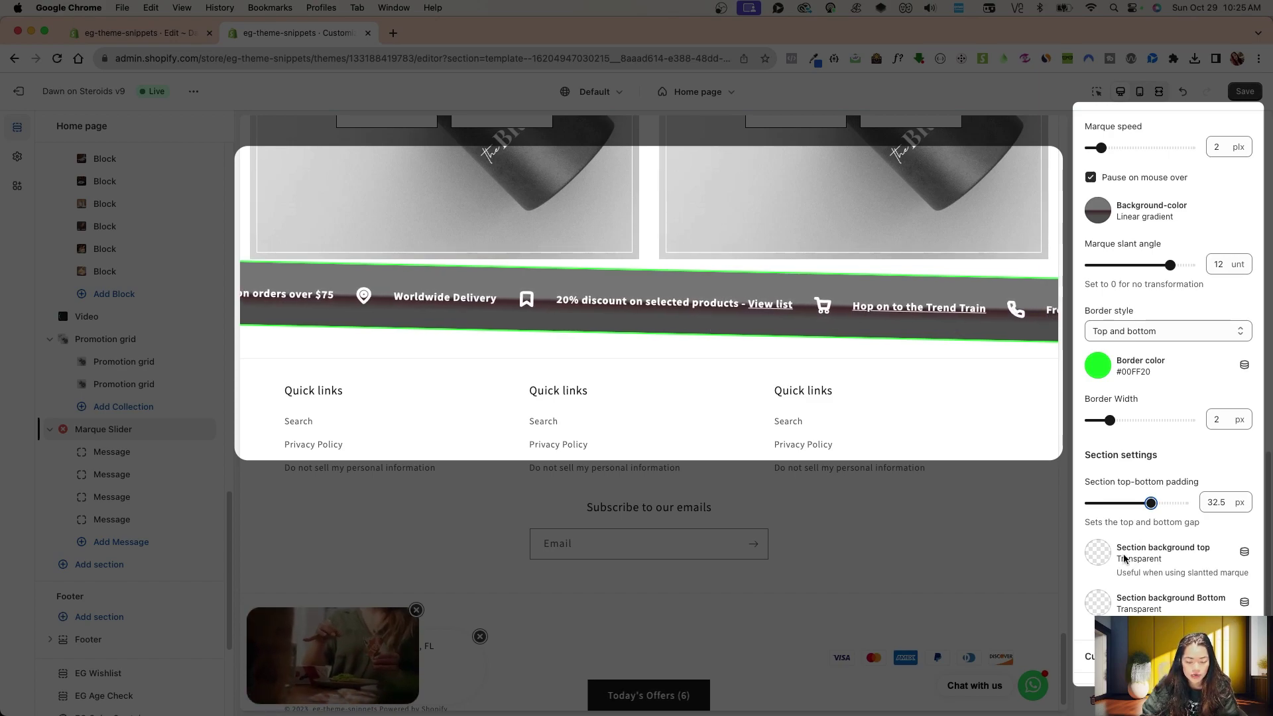
Set the Free delivery message's text color to red #DD1D1D
left_click(106, 451)
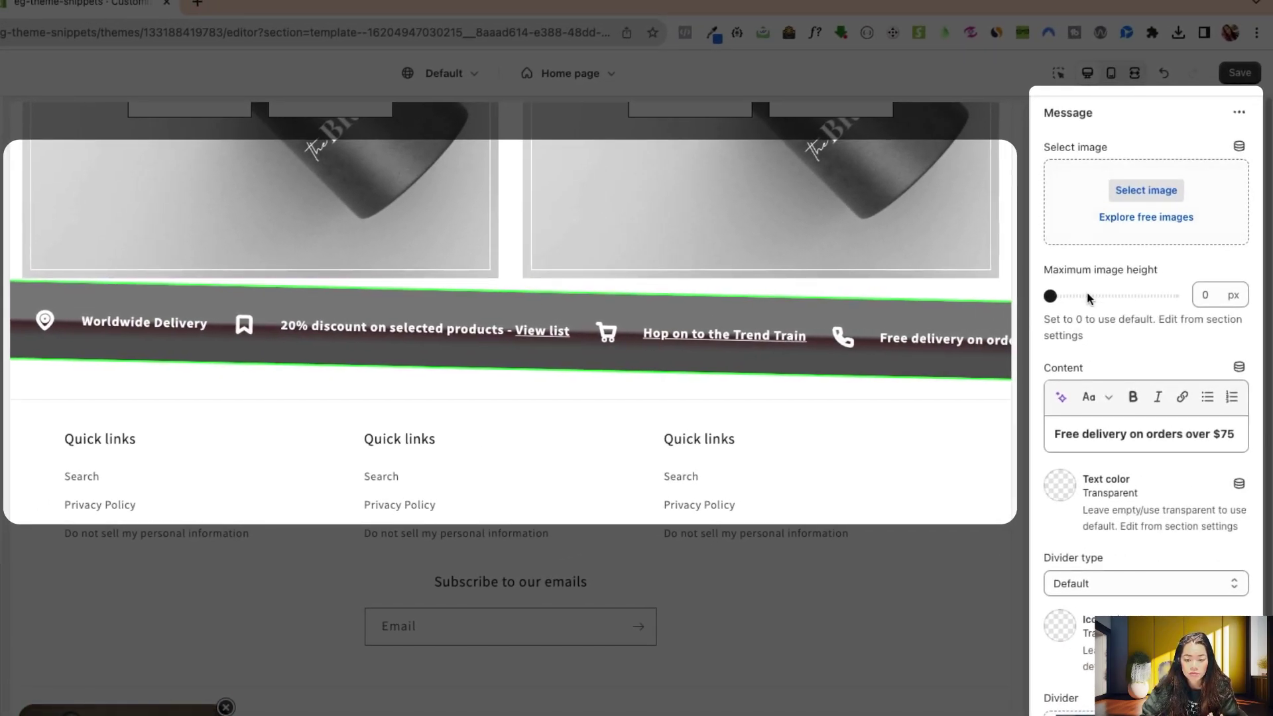
left_click(1100, 431)
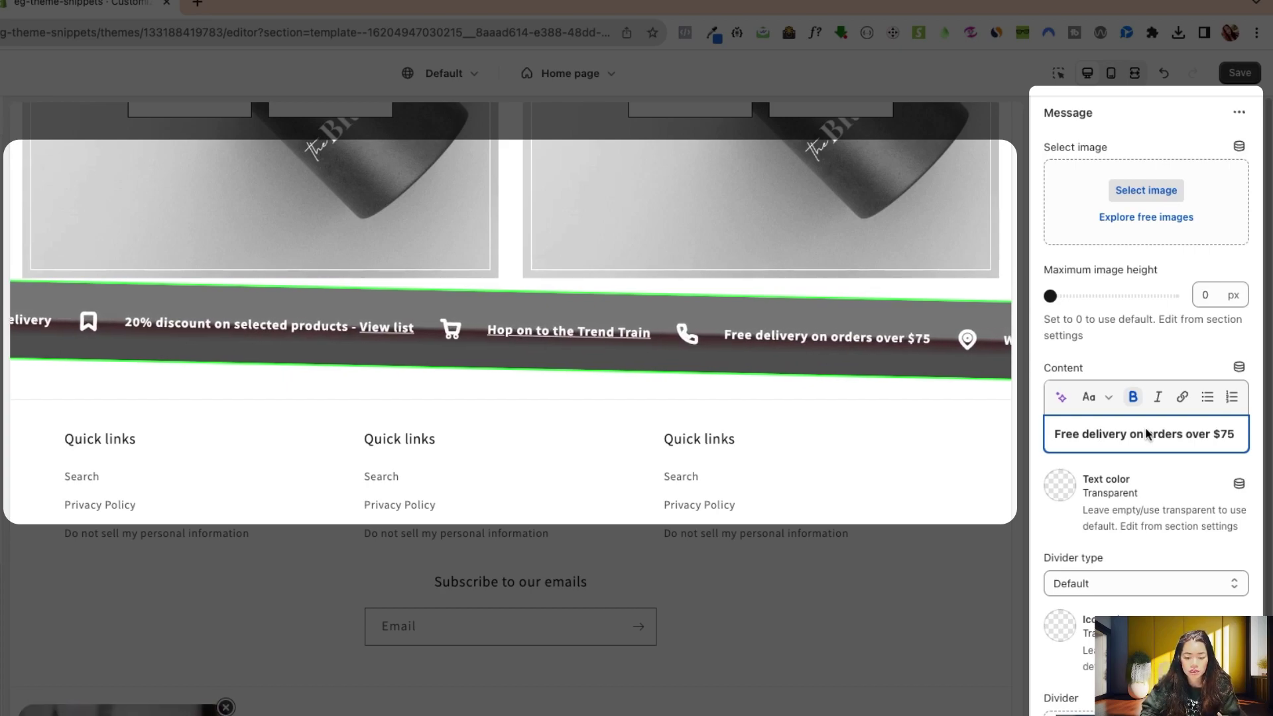
left_click(1061, 485)
left_click(1062, 358)
left_click(903, 476)
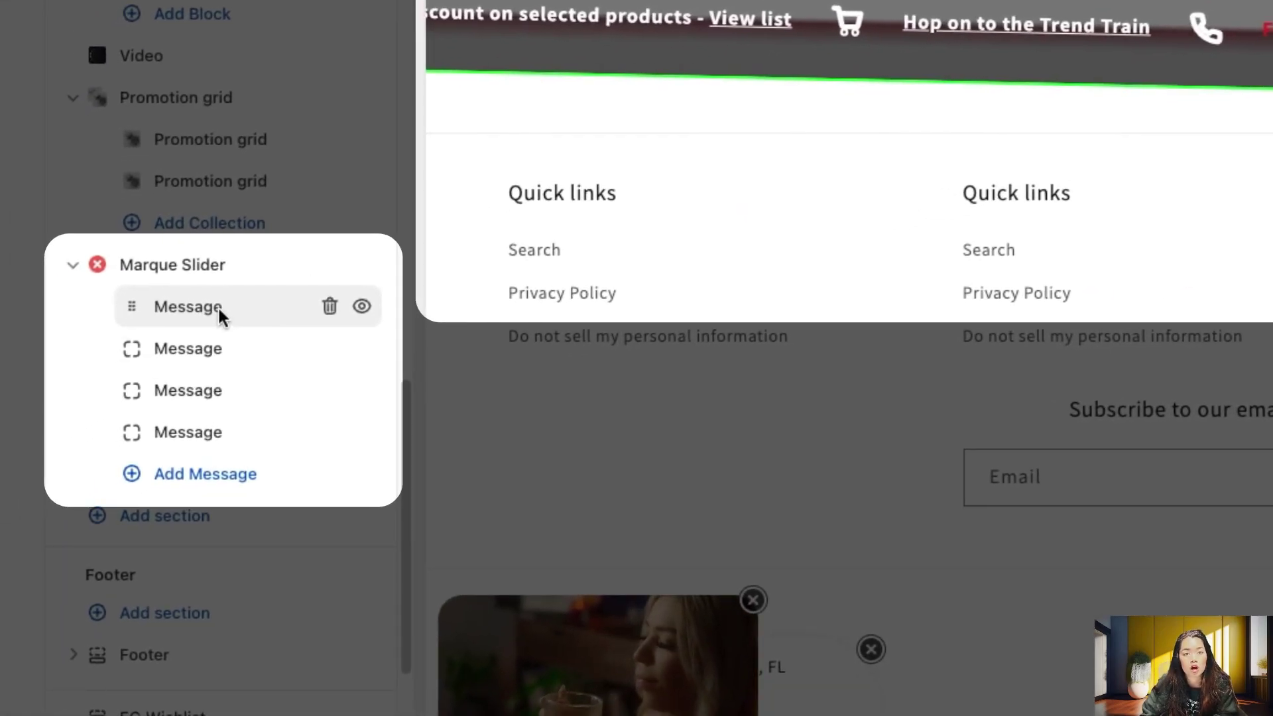
Set the Worldwide Delivery message's text color to red #DD1D1D
left_click(180, 351)
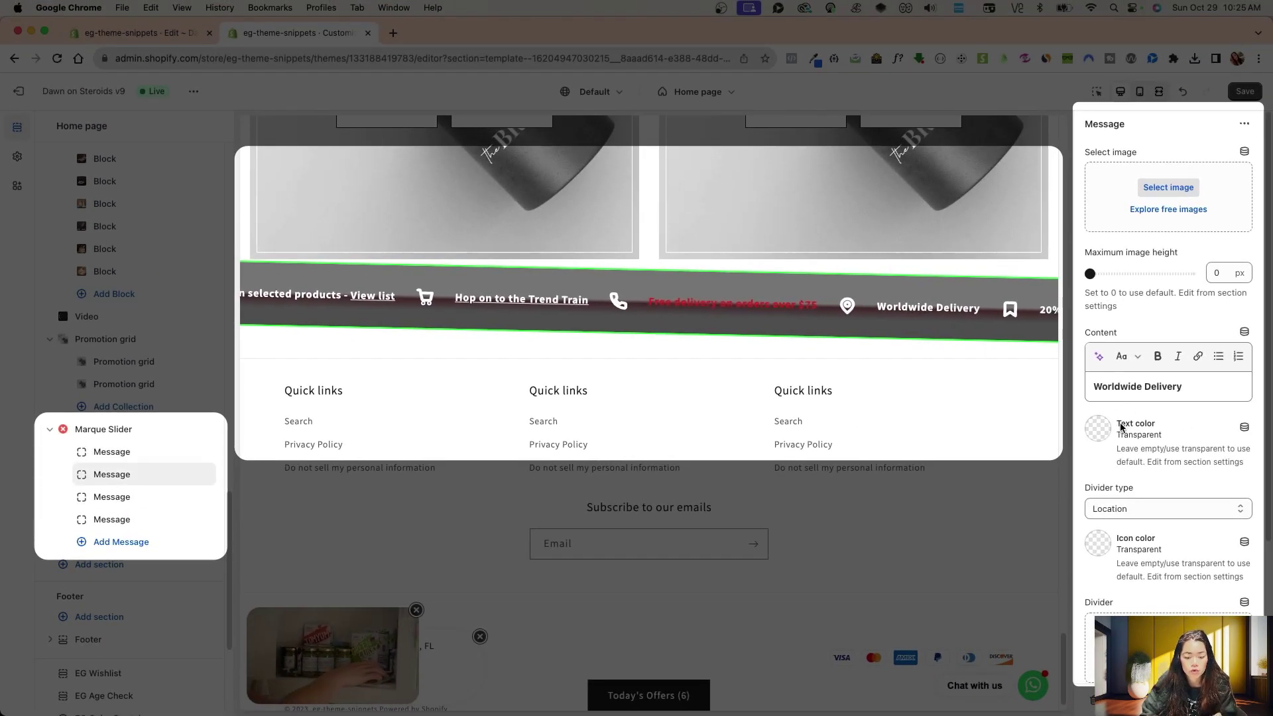
left_click(1121, 428)
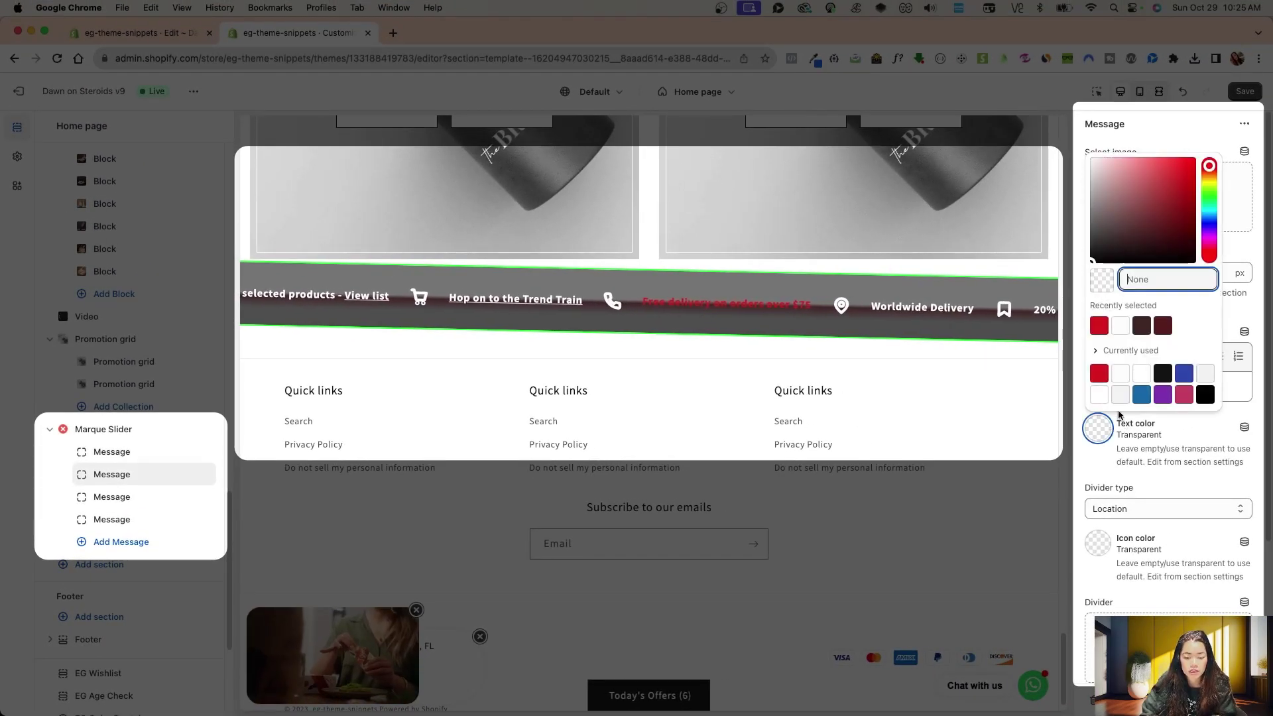
left_click(1099, 325)
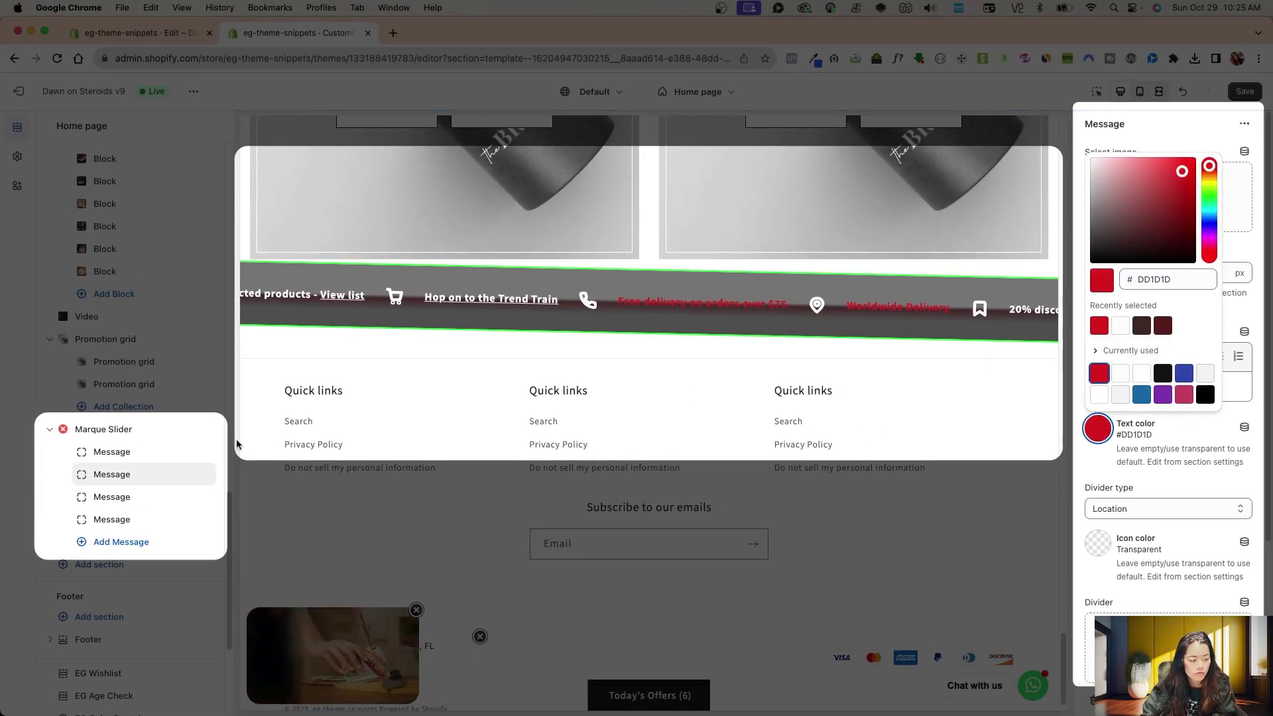
Set the Free delivery message's icon color to red #DD1D1D
left_click(112, 451)
left_click(1098, 542)
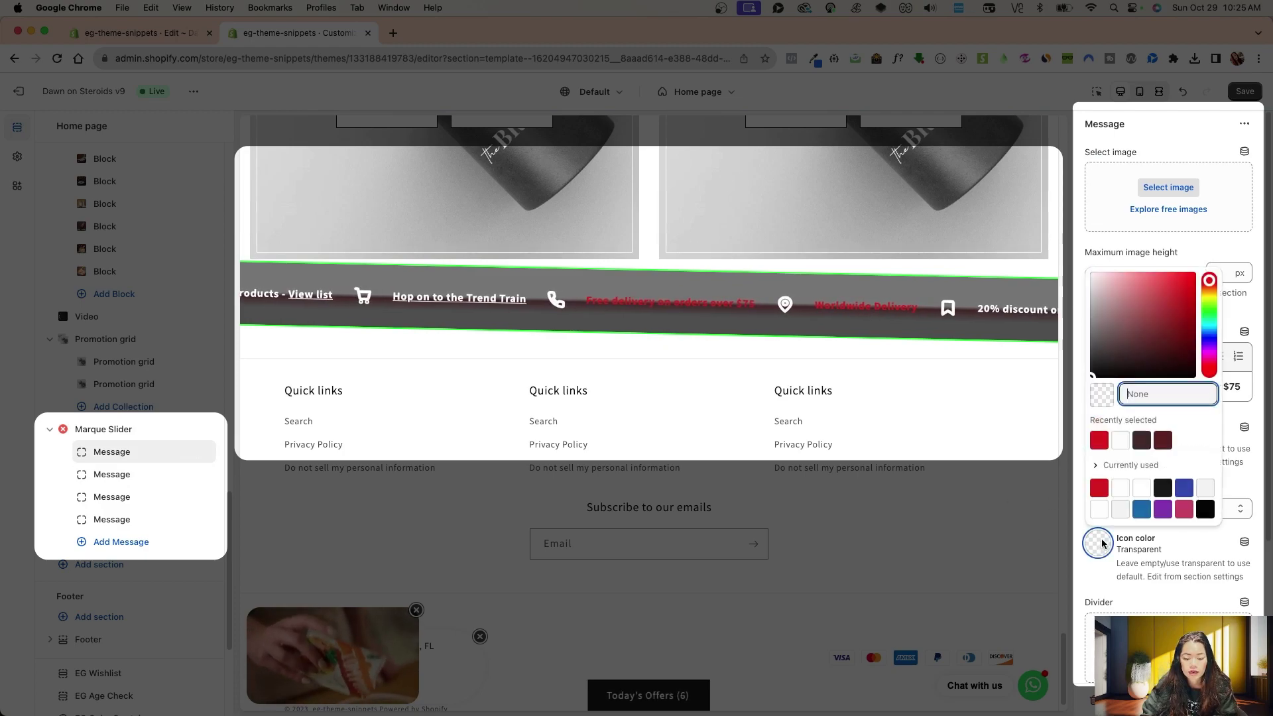
left_click(1101, 441)
left_click(985, 455)
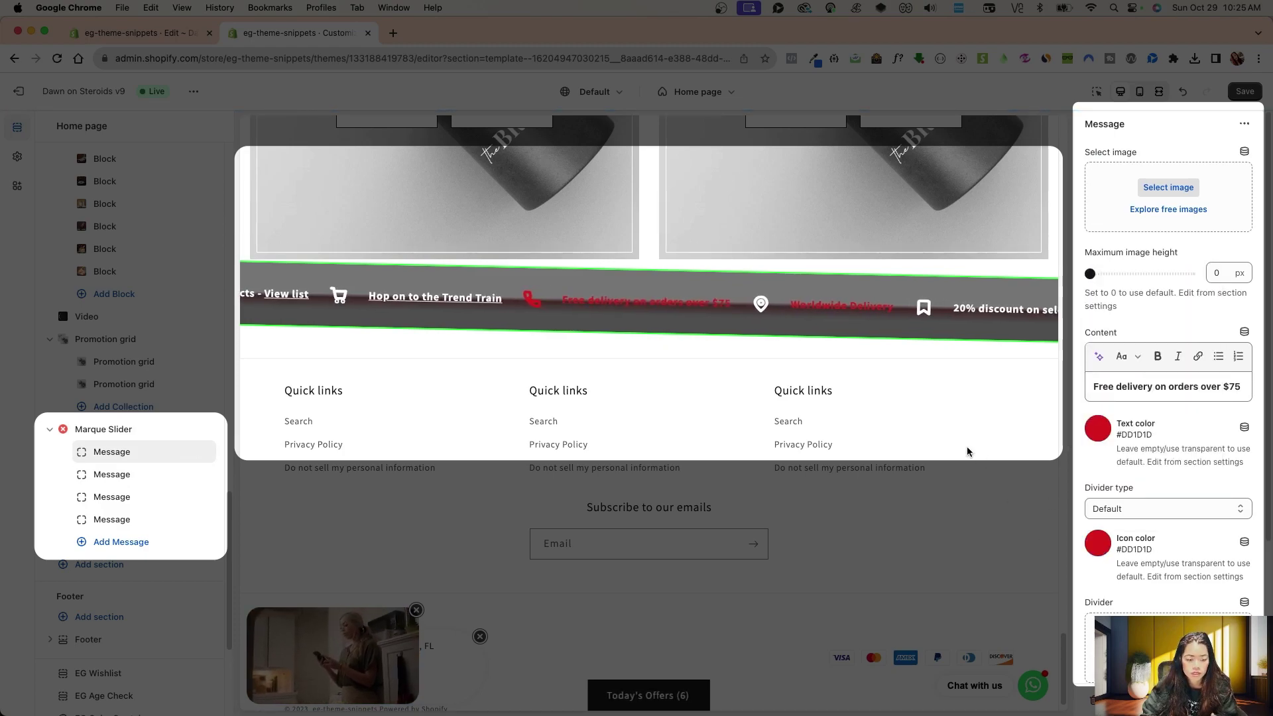